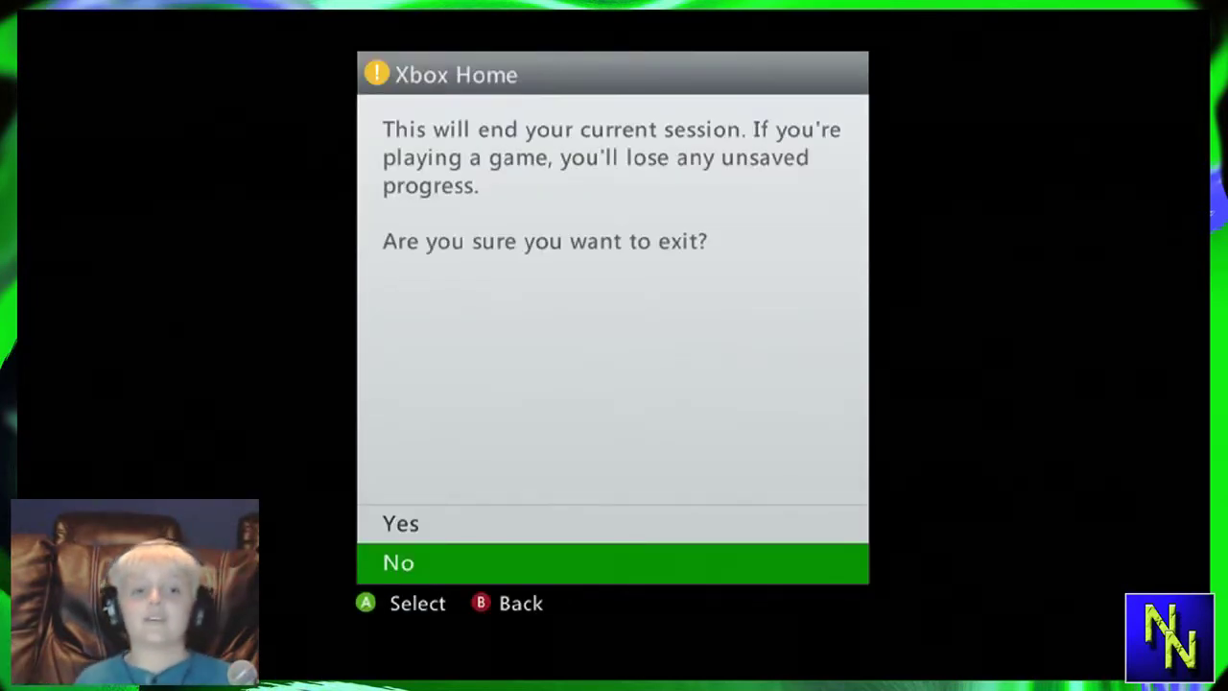
Exit Skate 3 to the Dashboard and browse Settings > System > Storage to the USB Storage Device
key(Up)
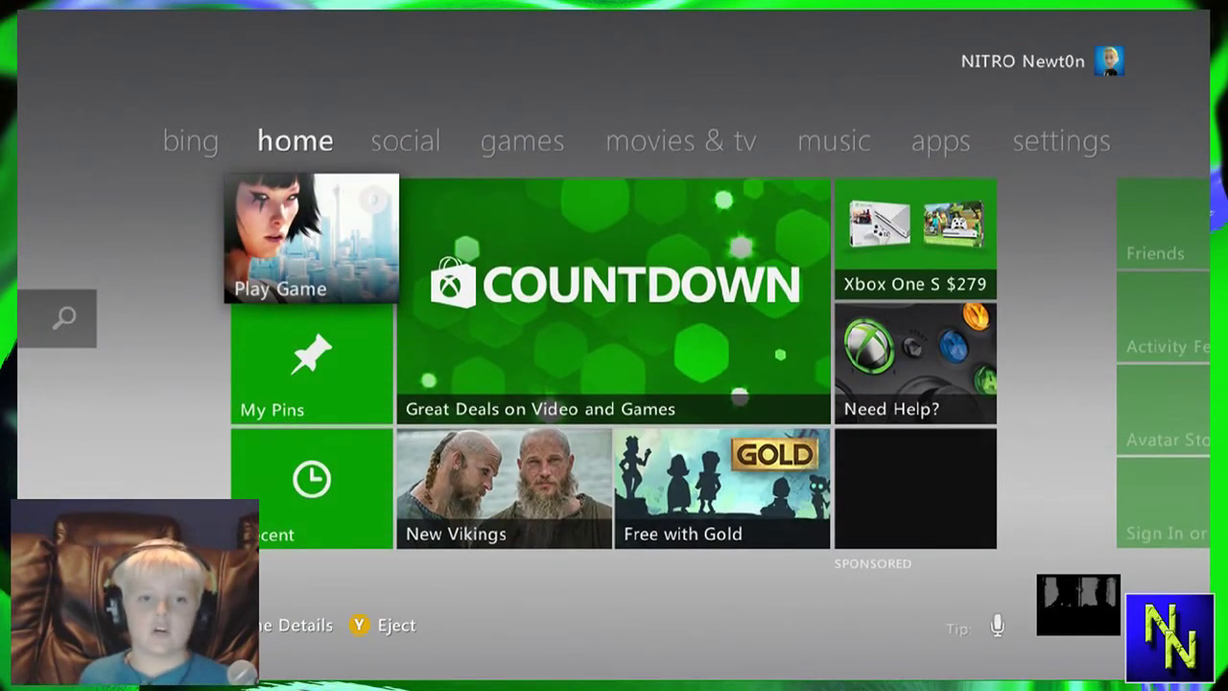
key(Right)
key(Right)
key(Right)
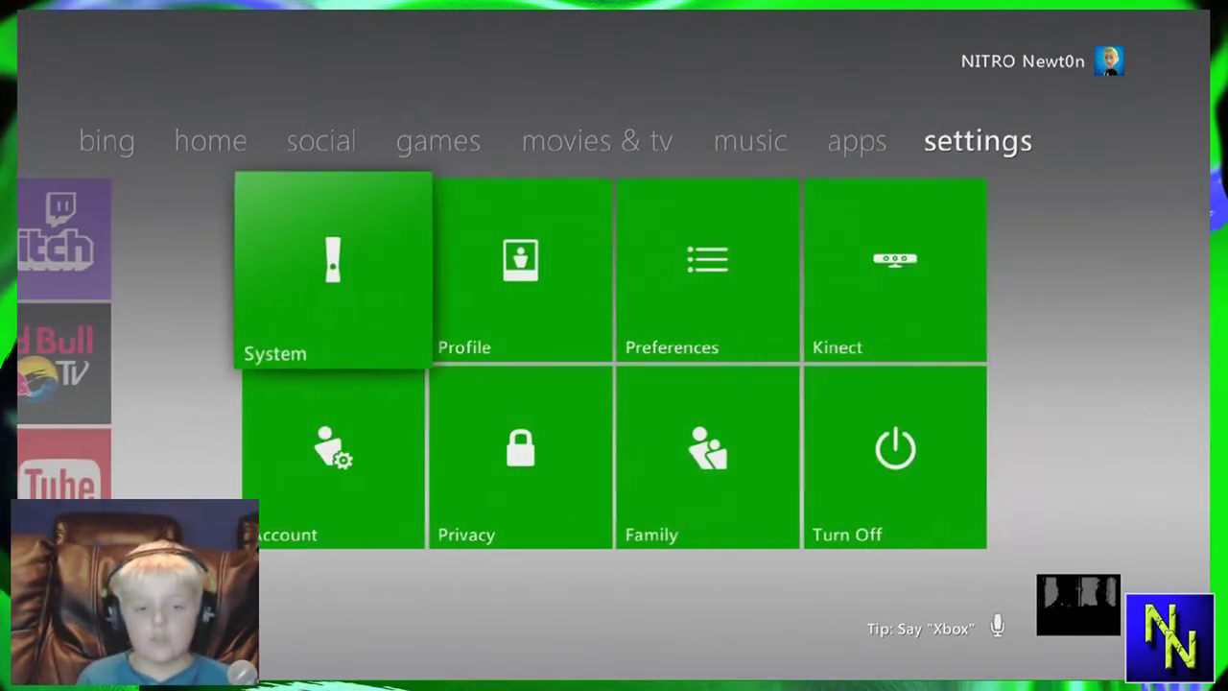
key(Return)
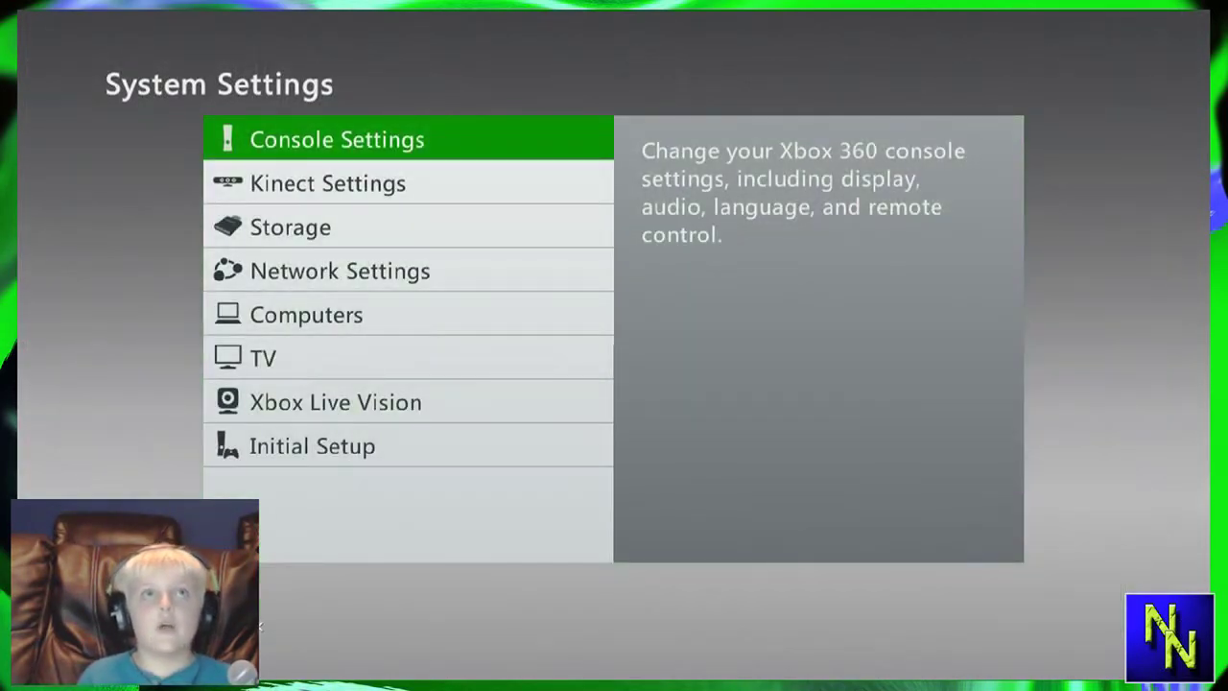
key(Down)
key(Down)
key(Return)
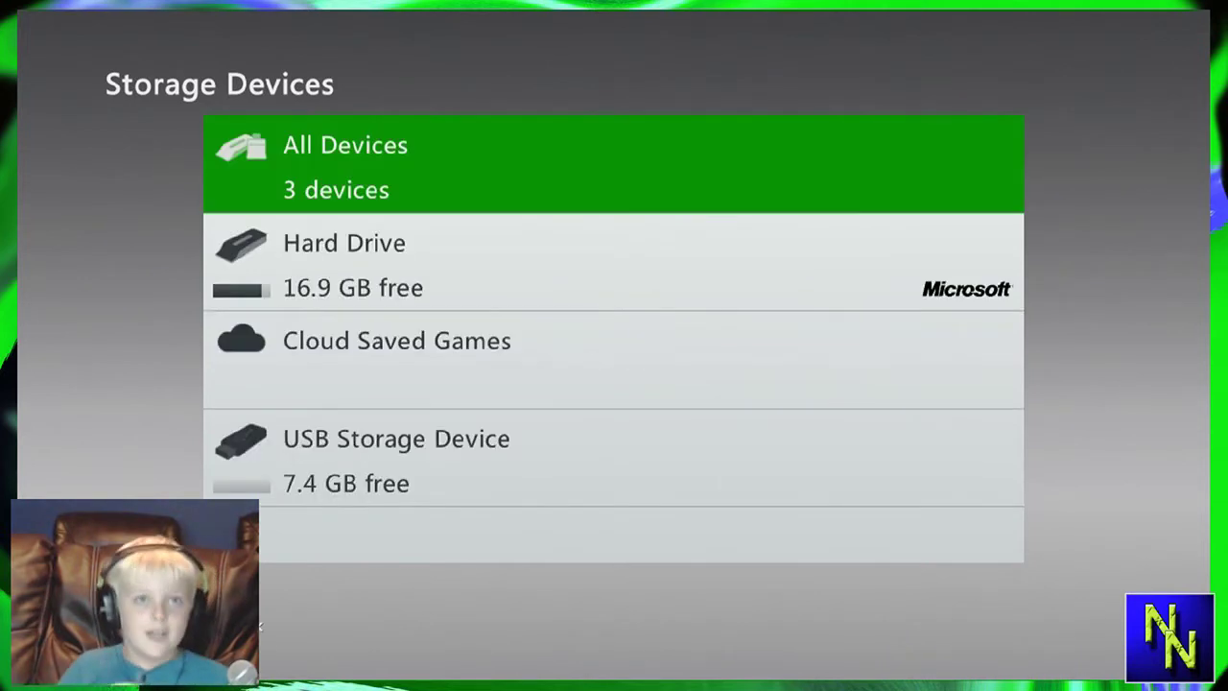
key(Down)
key(Down)
key(Down)
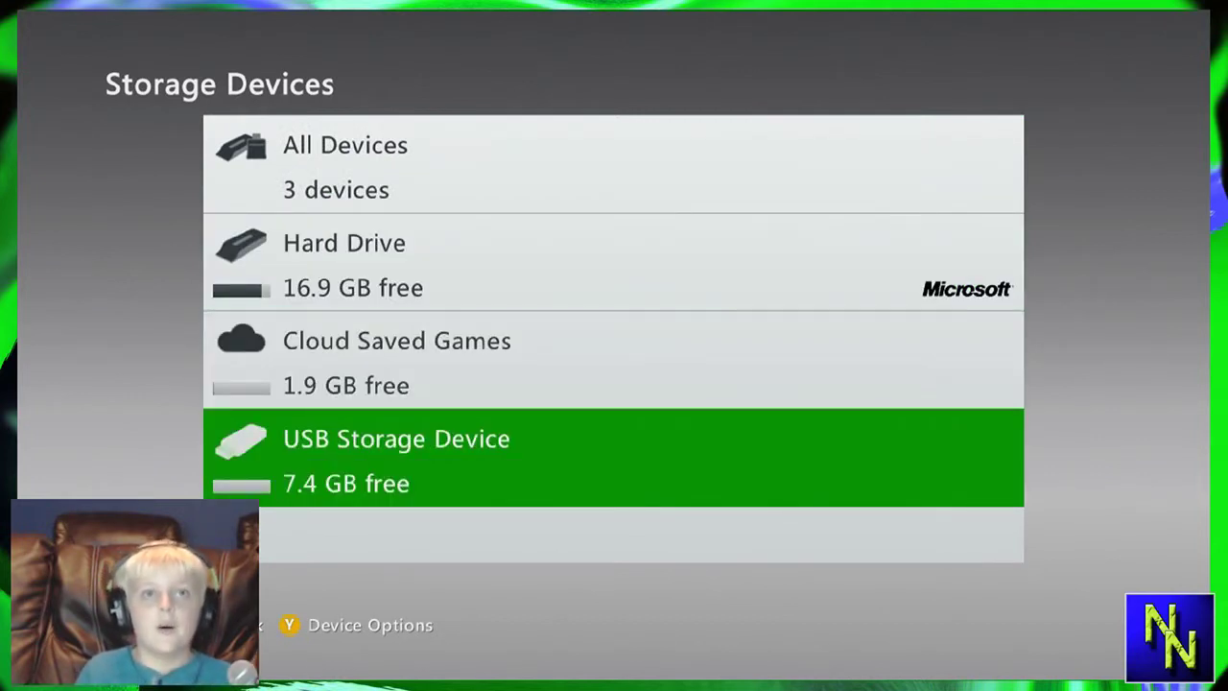
key(Up)
key(Up)
Delete the corrupted 4 KB Skate 3 save from the USB drive's Games and Apps
key(Down)
key(Down)
key(Return)
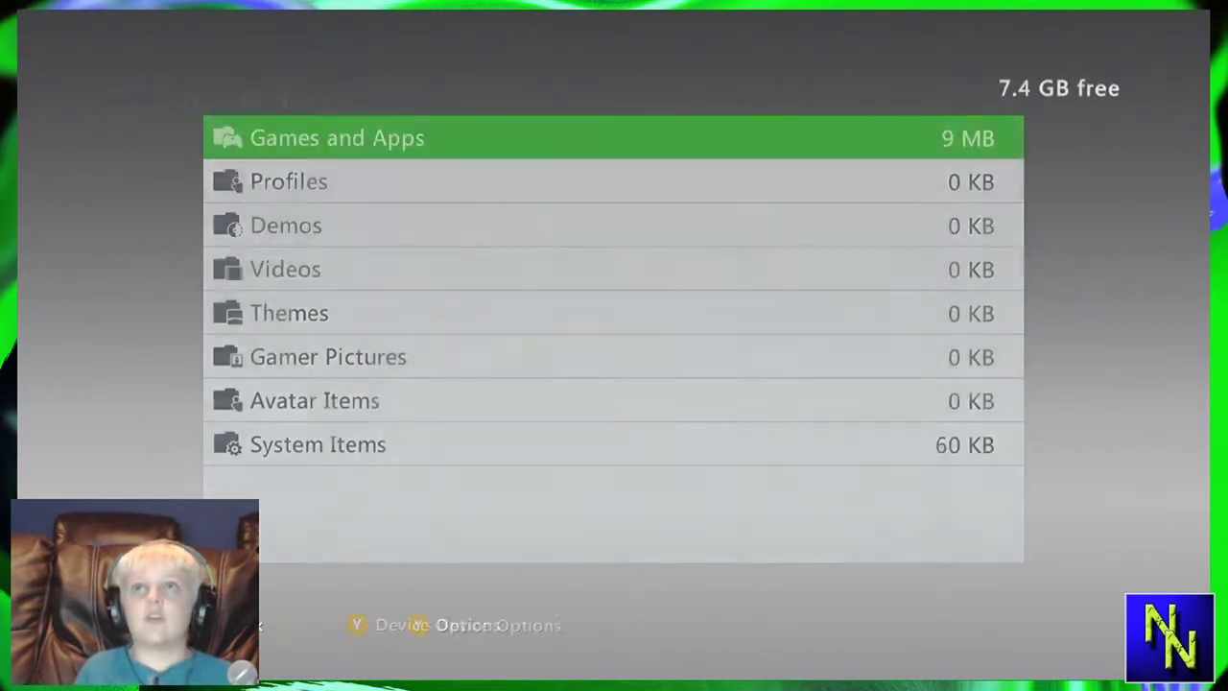
key(Return)
key(Return)
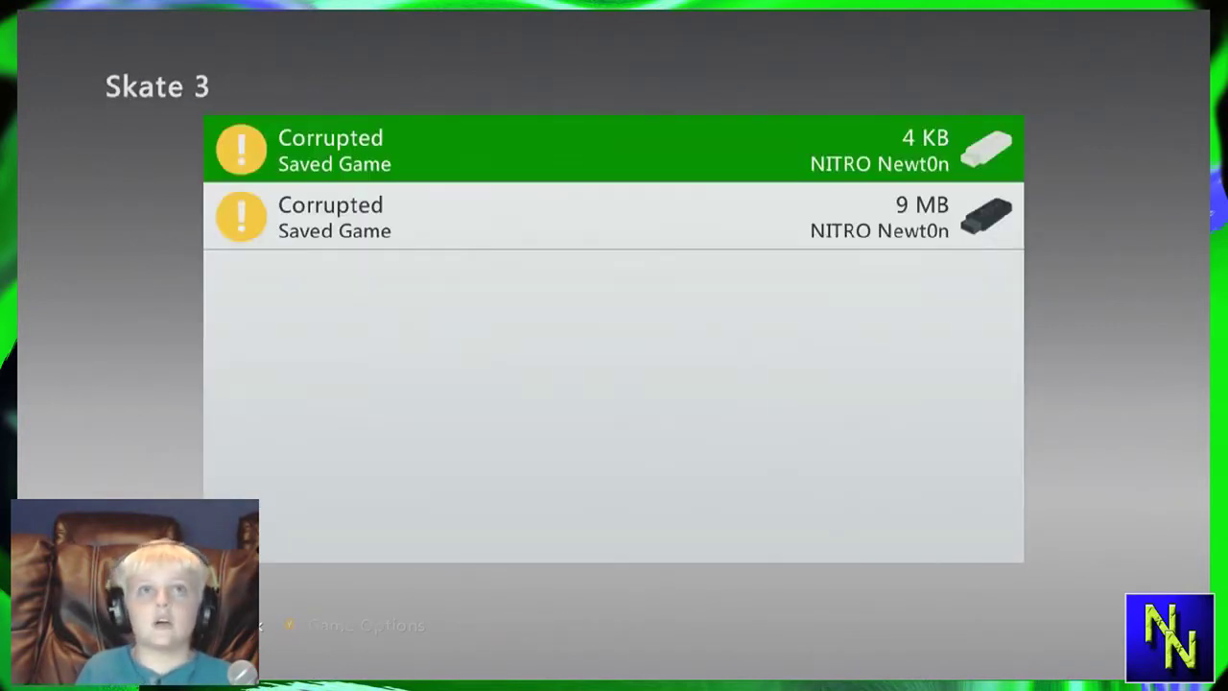
key(Return)
key(Return)
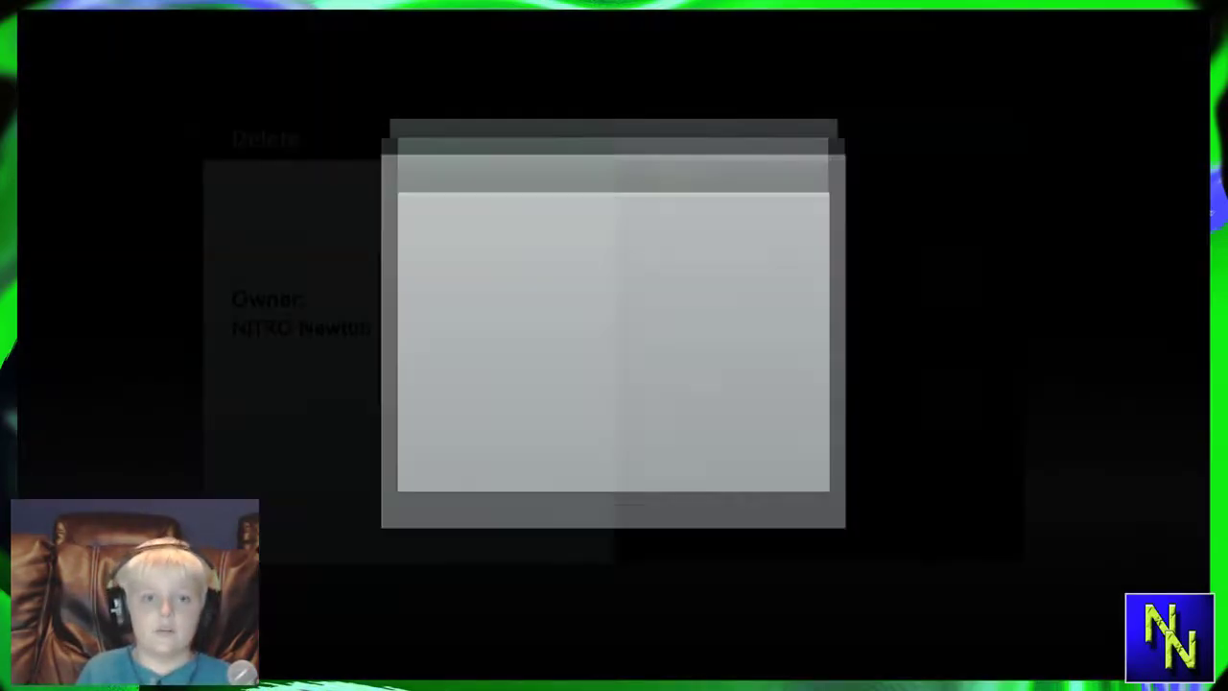
key(Up)
key(Return)
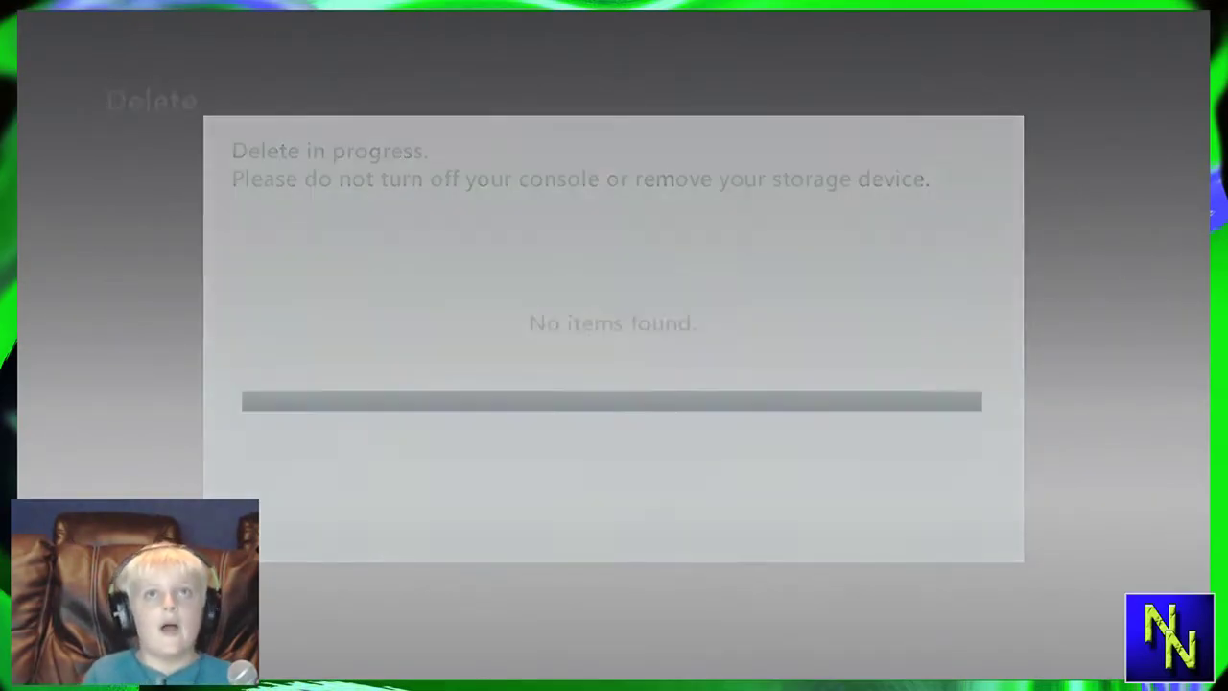
Confirm the USB drive's Games and Apps is empty and return to Storage Devices
key(Escape)
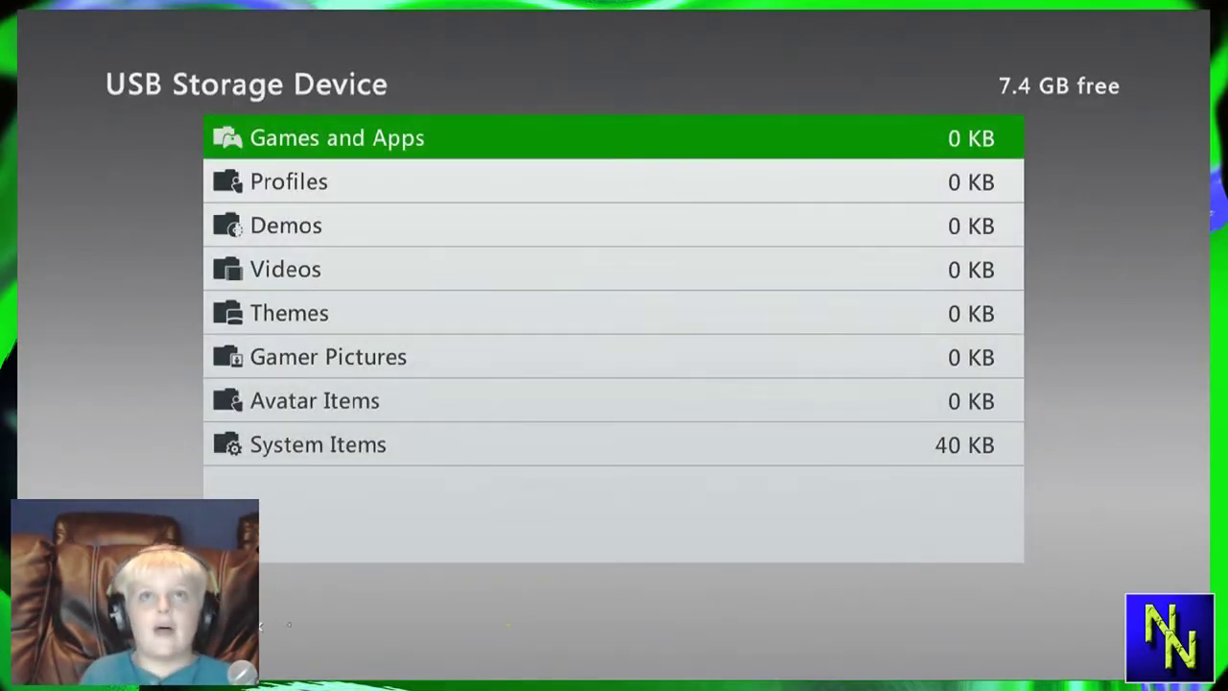
key(Return)
key(Escape)
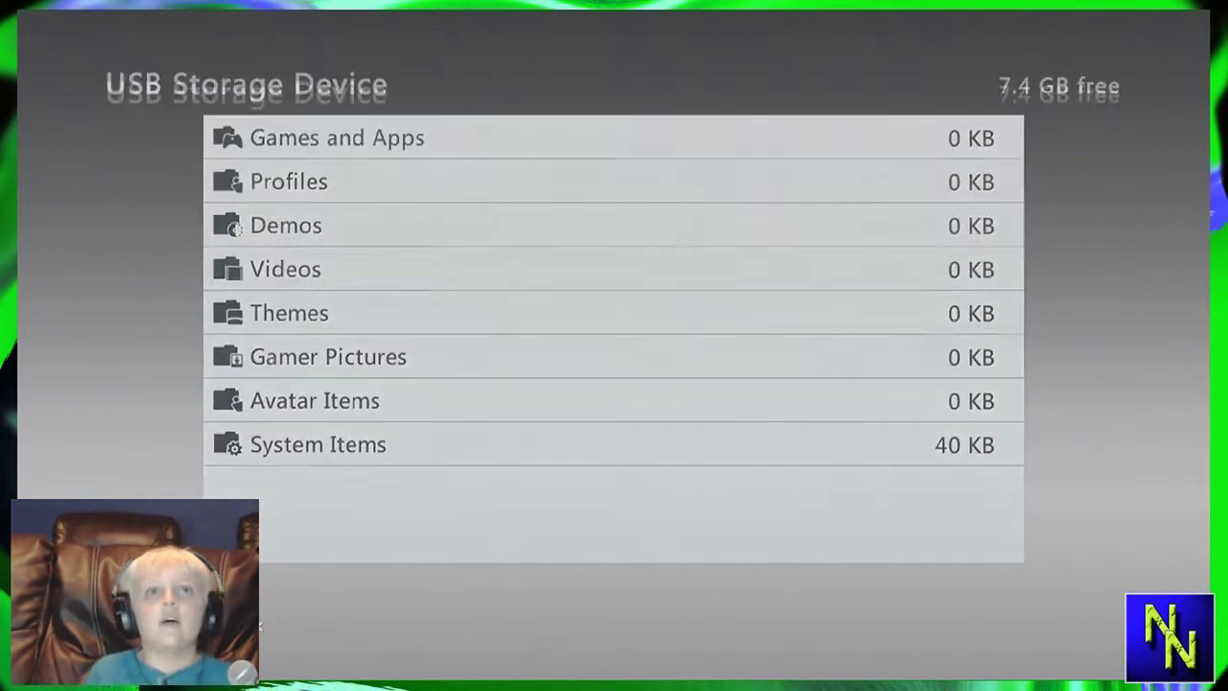
key(Escape)
key(Escape)
key(Return)
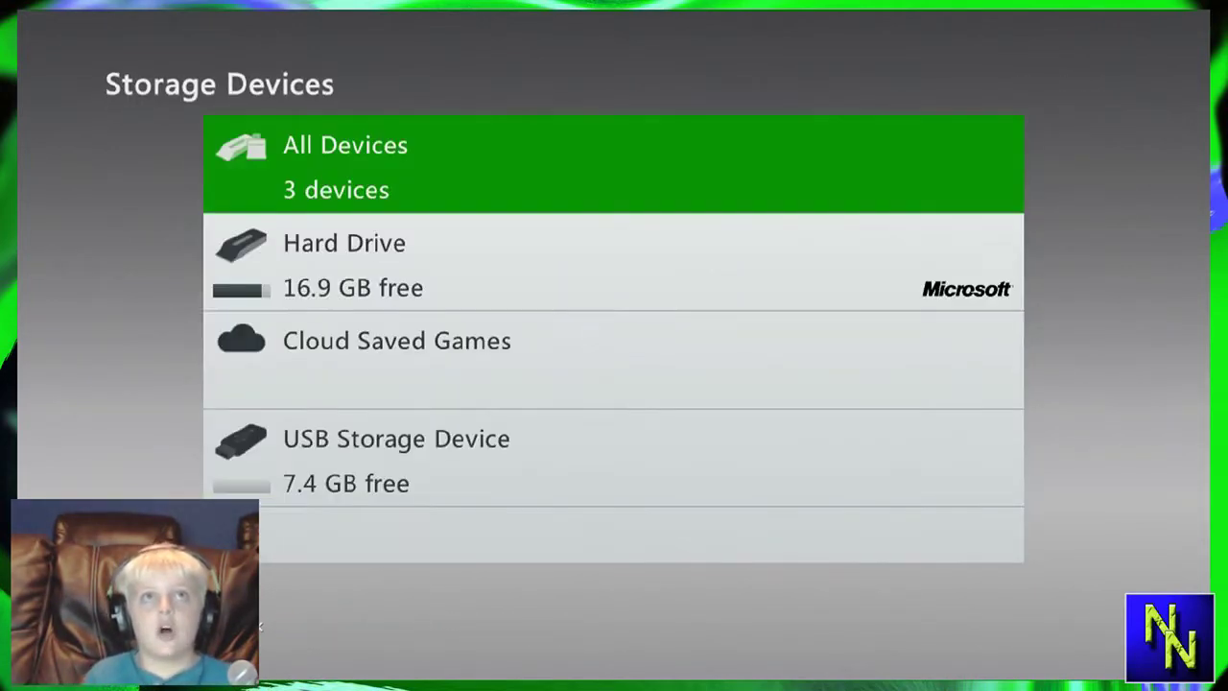
Open the Skate 3 saved items under the hard drive's Games and Apps
key(Down)
key(Return)
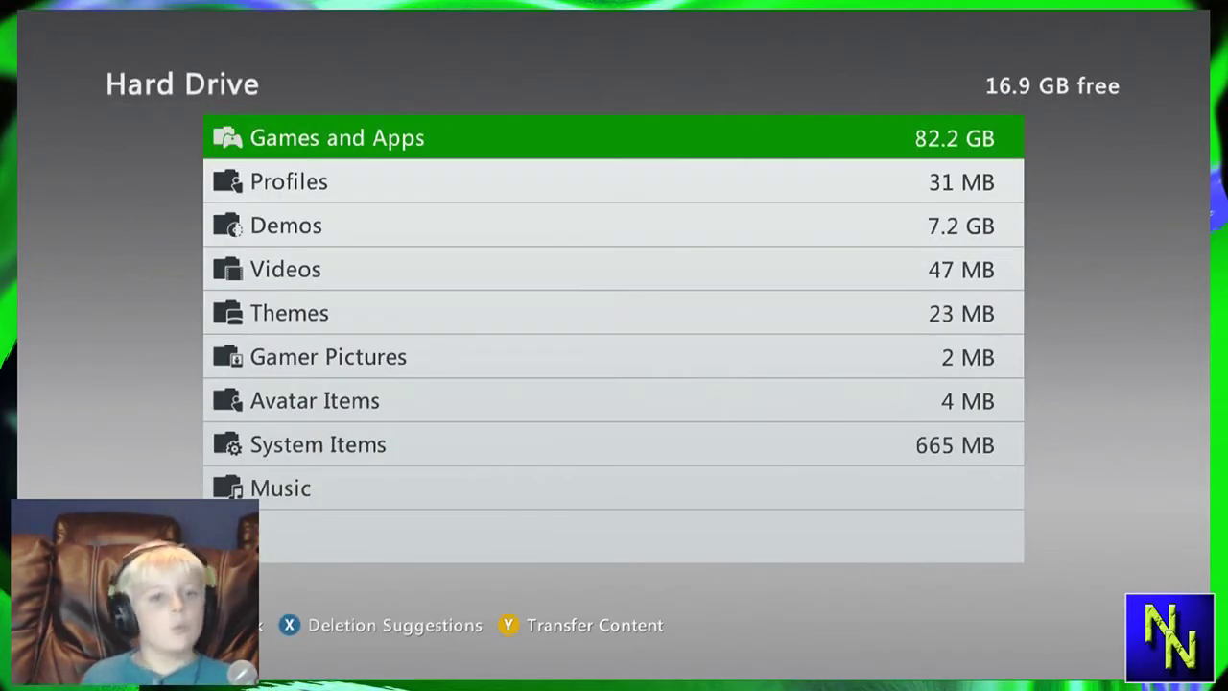
key(Return)
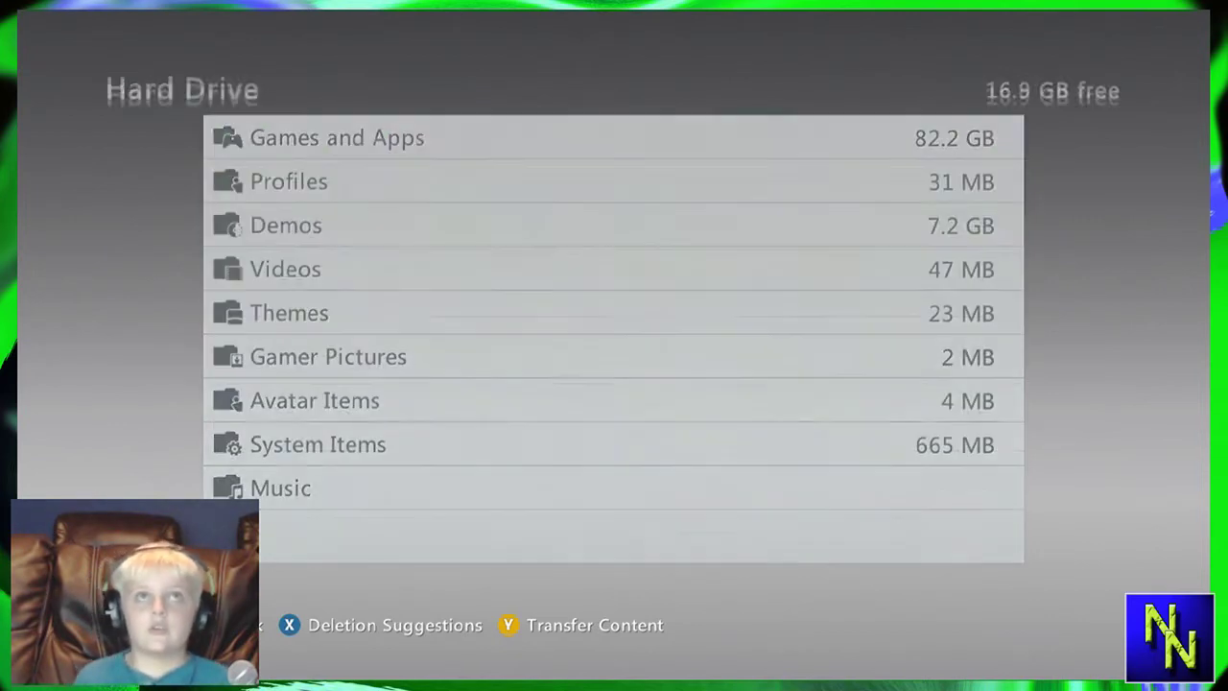
key(Down)
key(Down)
key(Down)
key(Down)
key(Down)
key(Down)
key(Down)
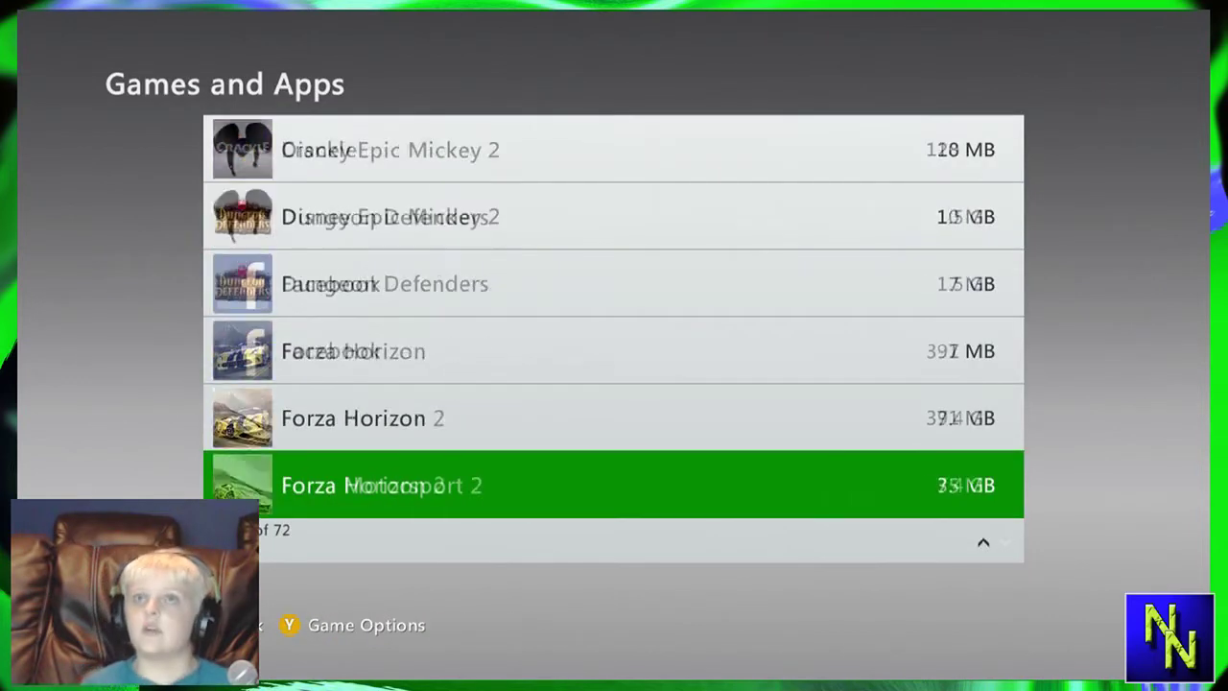
key(Down)
key(Down)
key(Down)
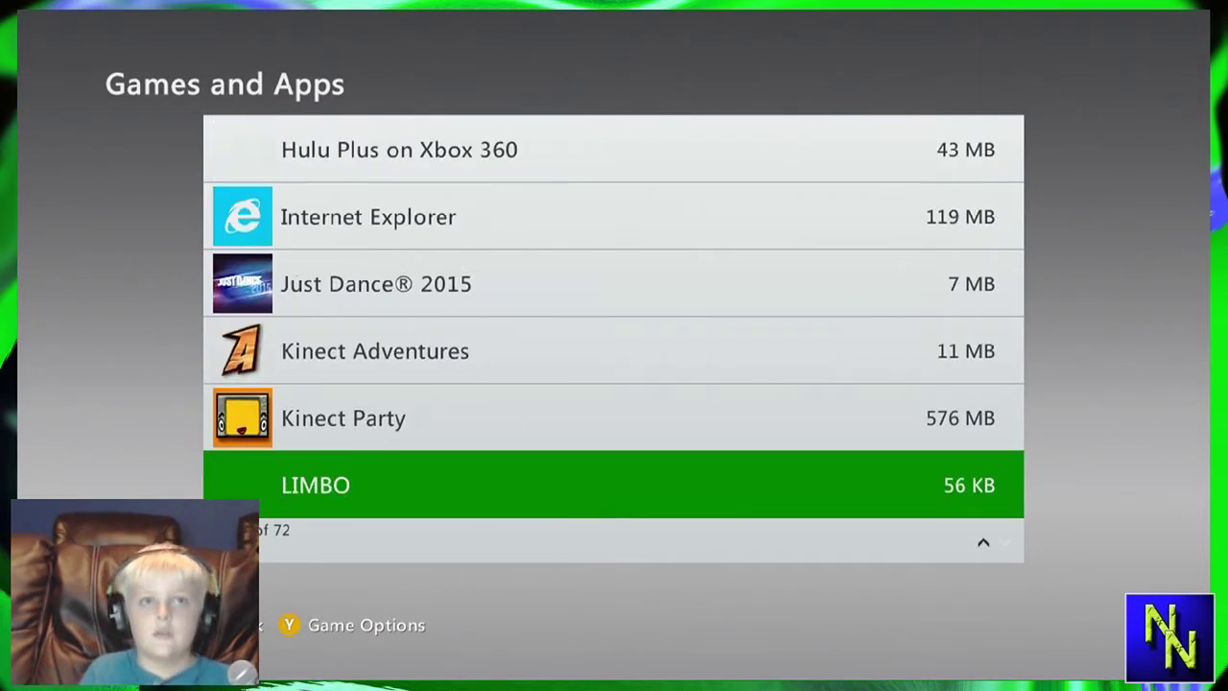
key(Down)
key(Down)
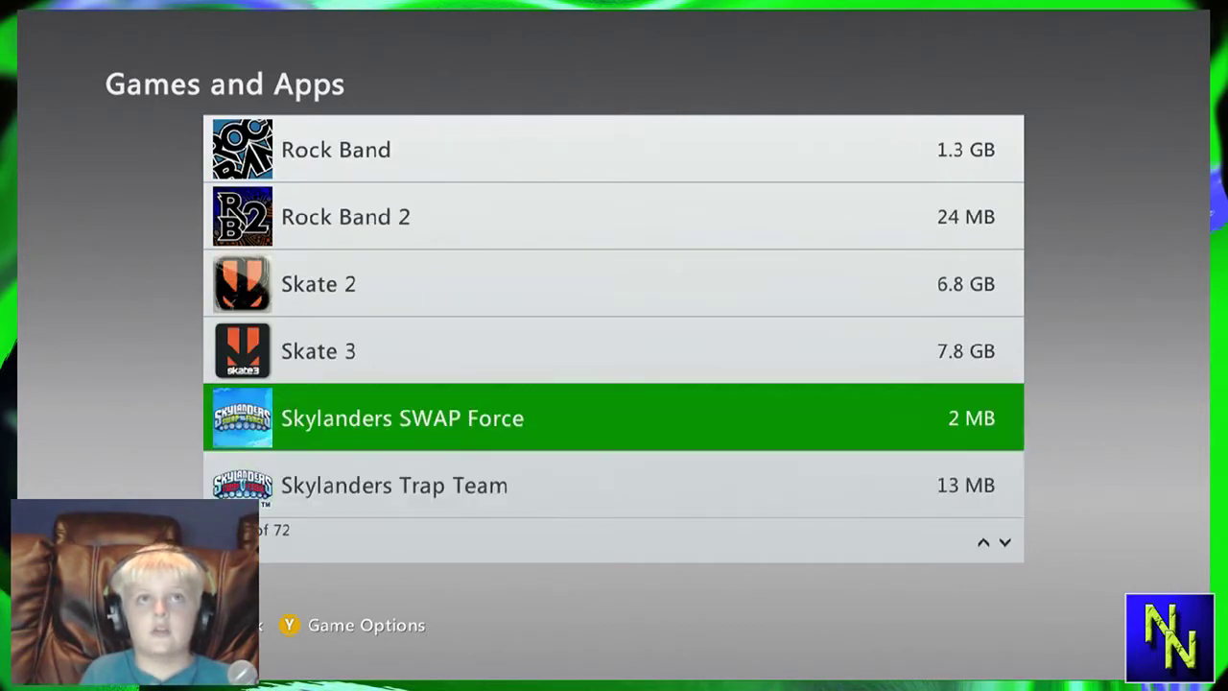
key(Up)
key(Return)
key(Down)
key(Down)
key(Down)
key(Down)
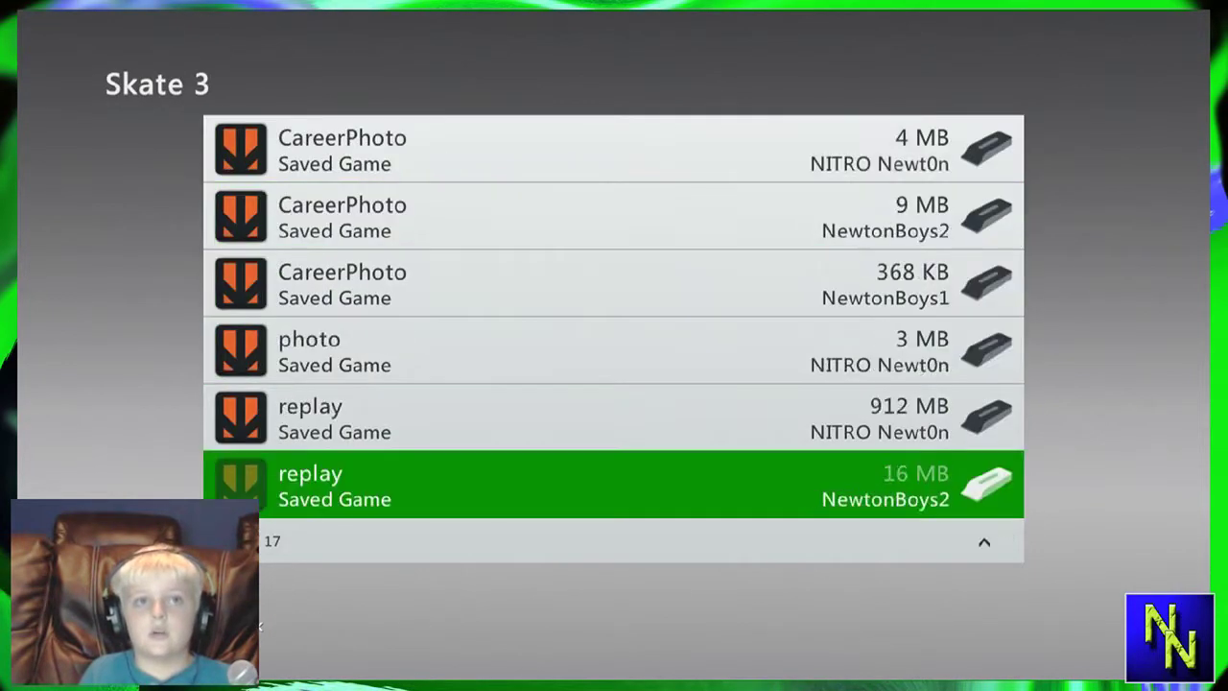
Copy the Skate 3 skater save to the USB Storage Device and back out to Settings
key(Return)
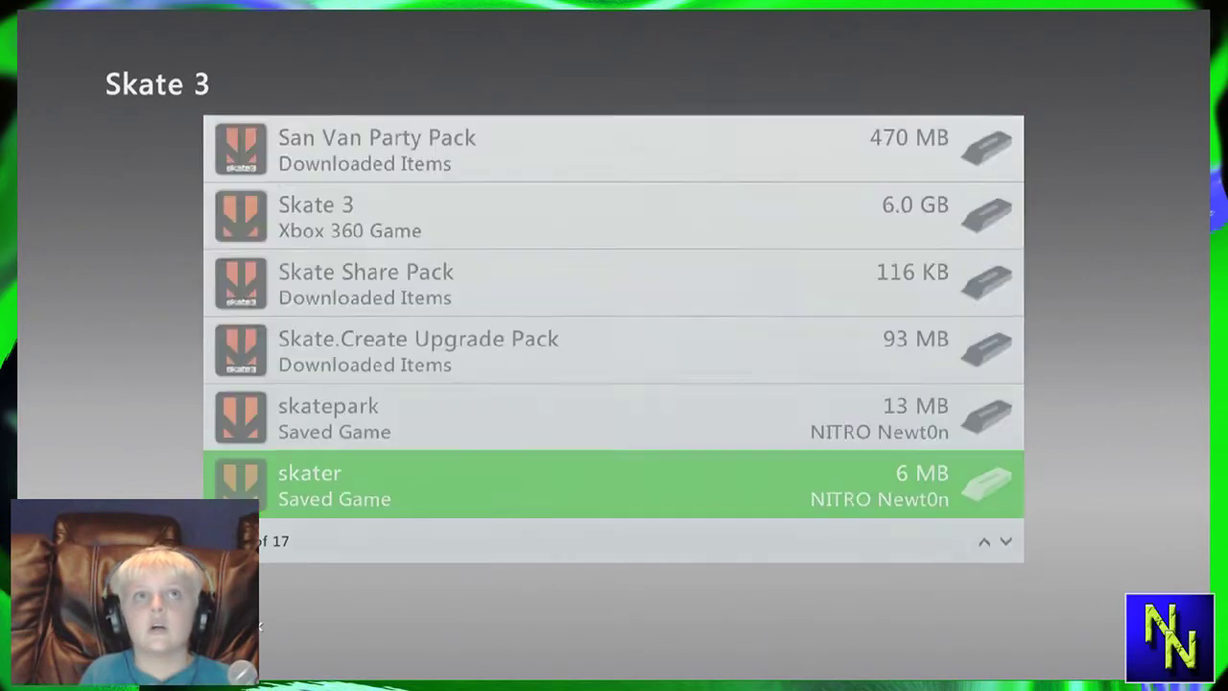
key(Return)
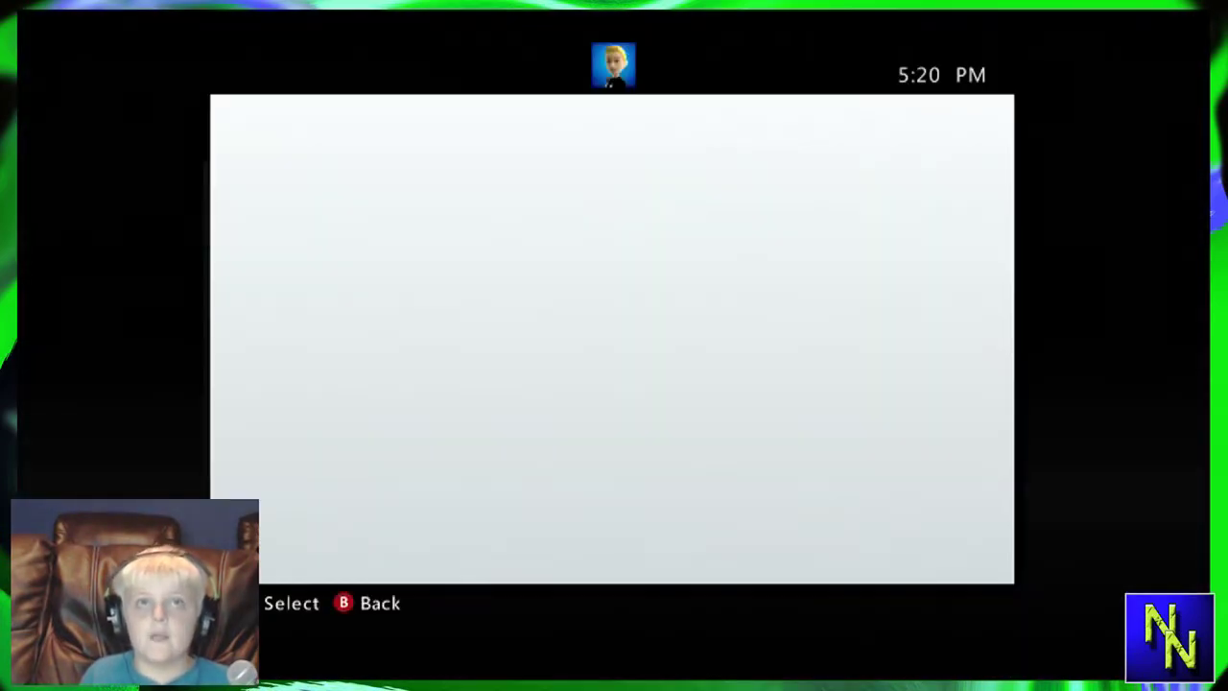
key(Down)
key(Down)
key(Return)
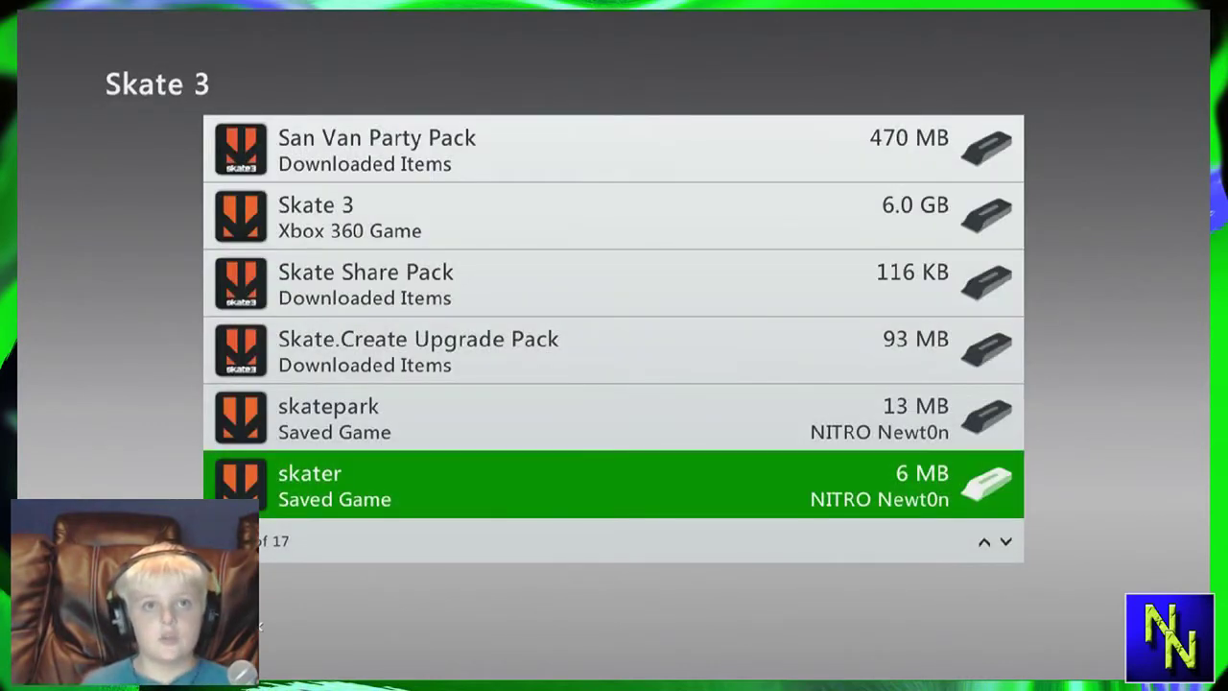
key(Escape)
key(Escape)
key(Escape)
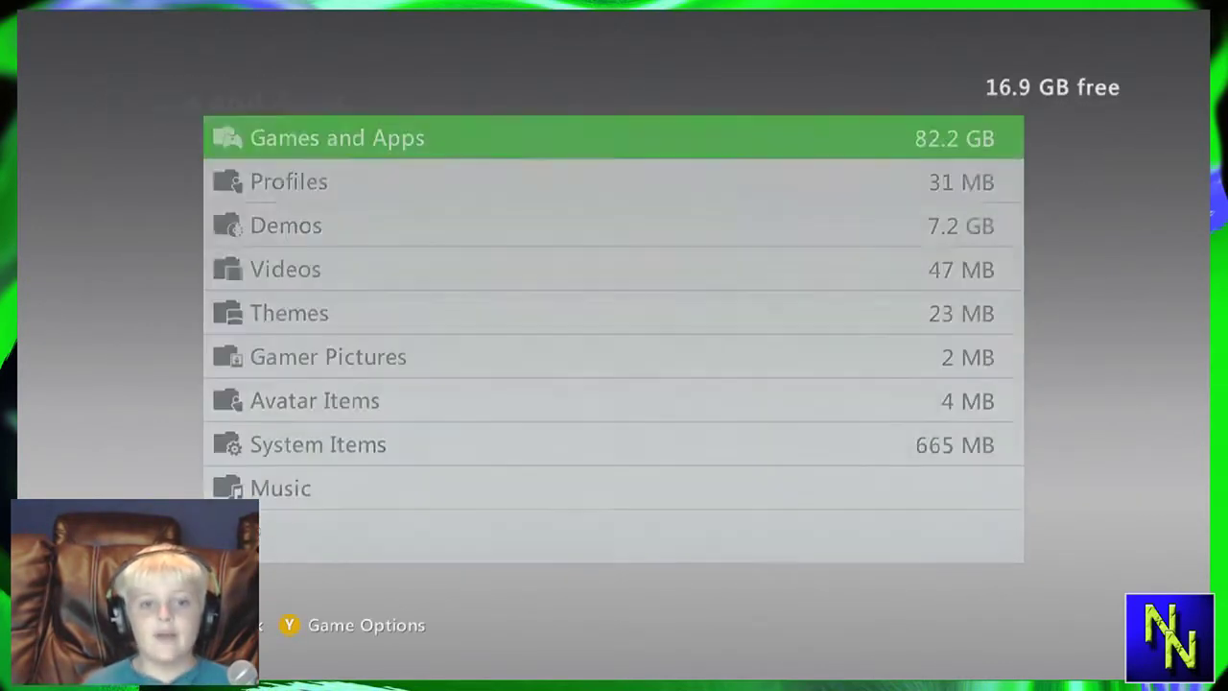
key(Escape)
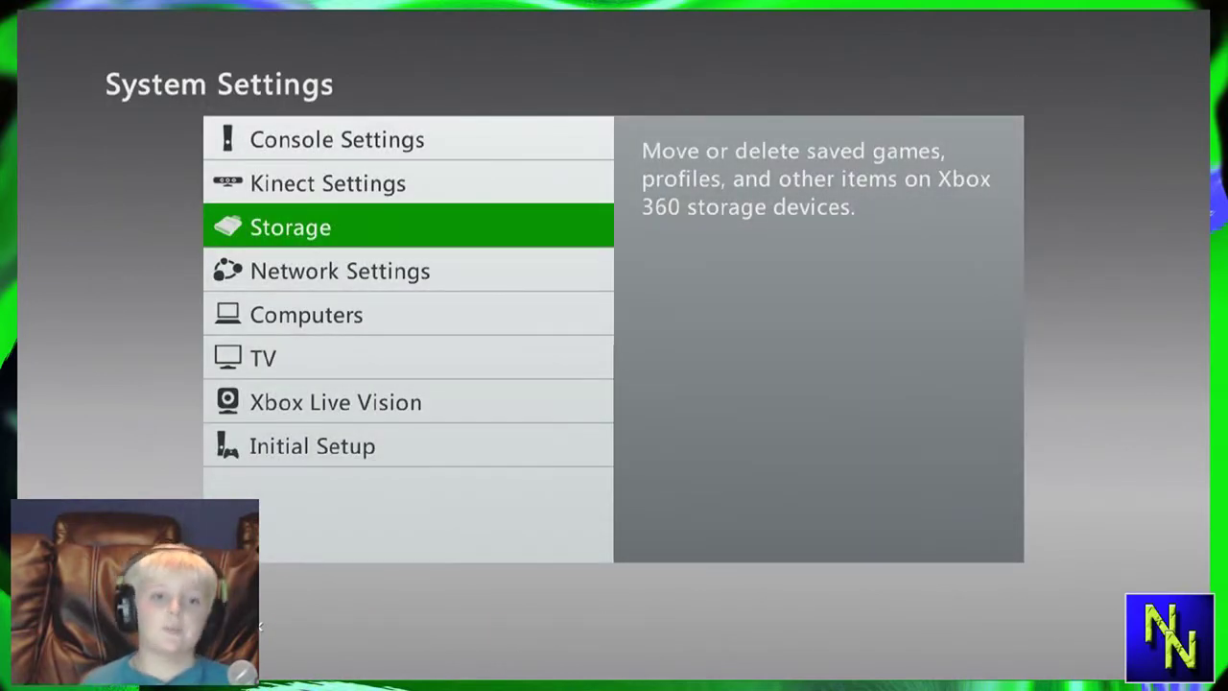
key(Escape)
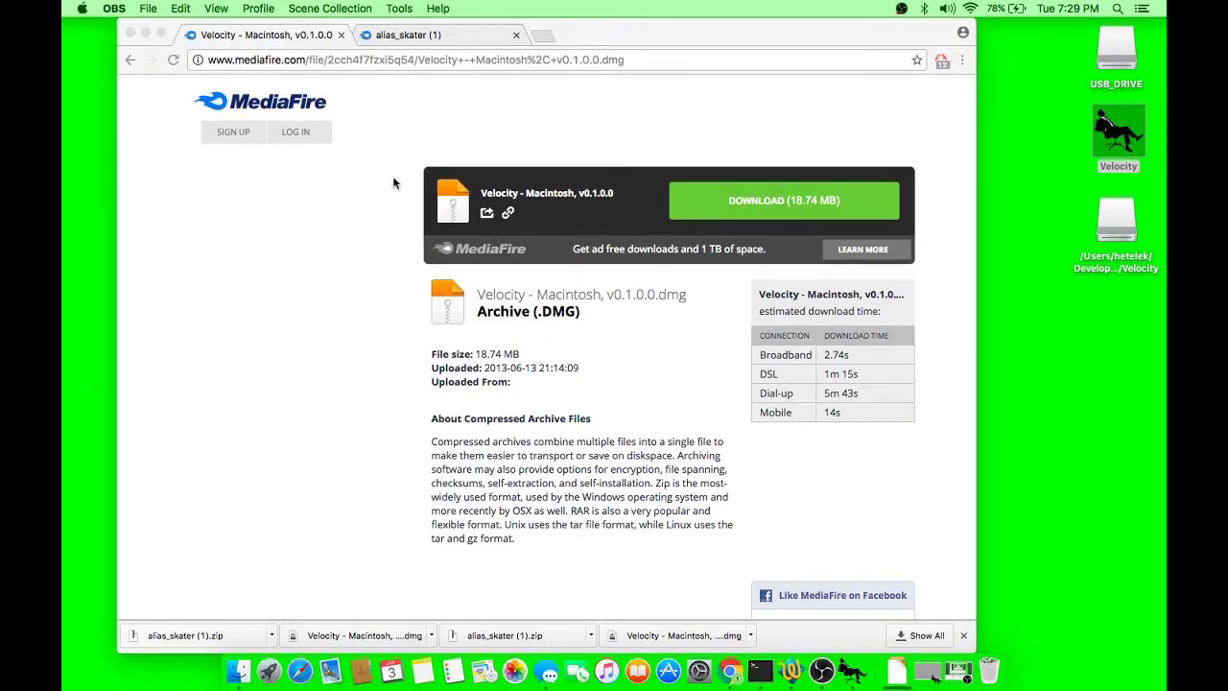
Download the Velocity Macintosh v0.1.0.0 disk image from its MediaFire page
click(440, 35)
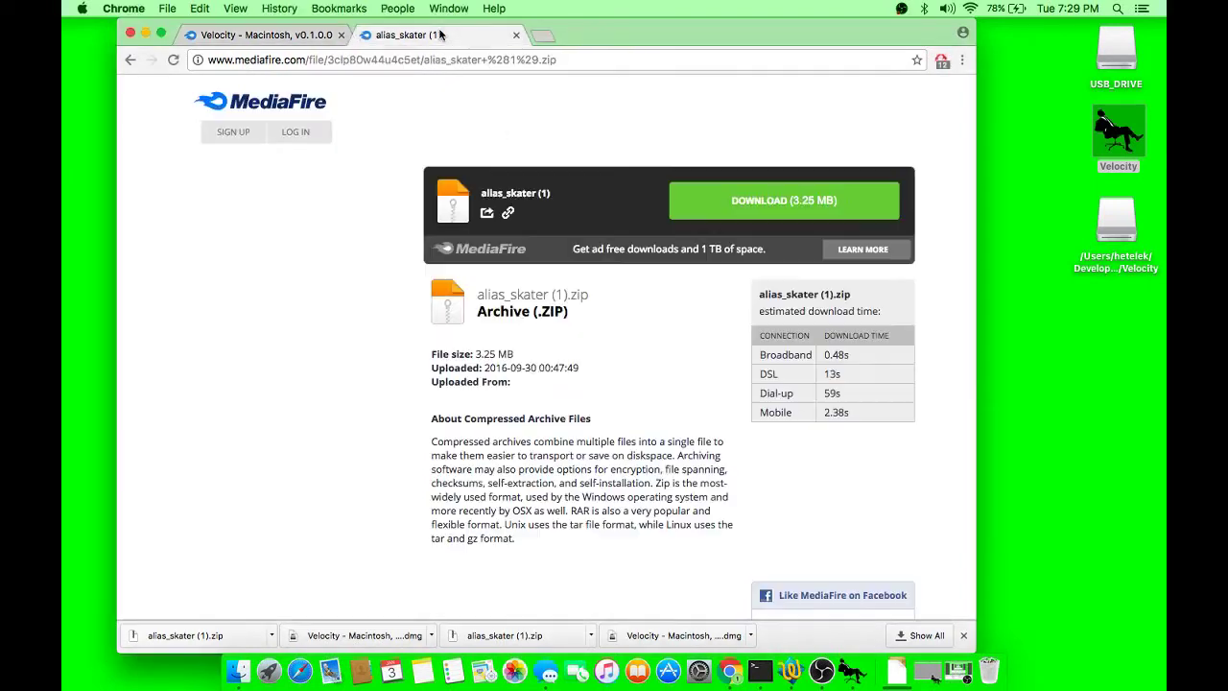
click(284, 37)
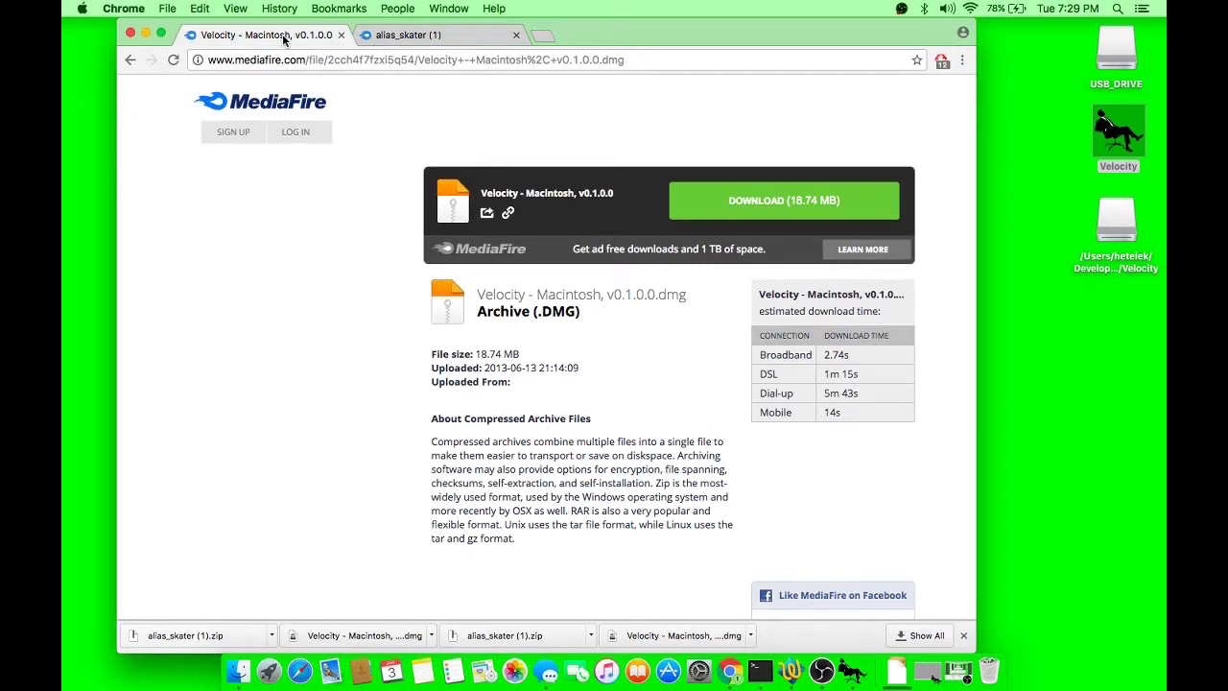
click(415, 44)
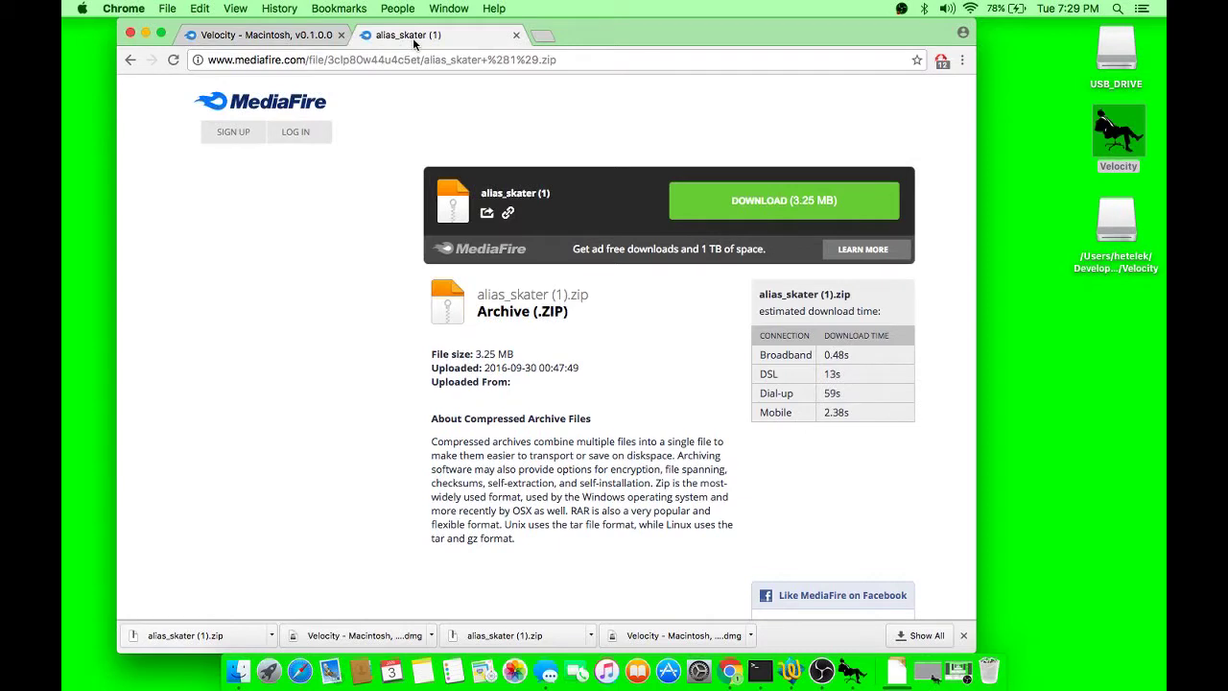
click(271, 44)
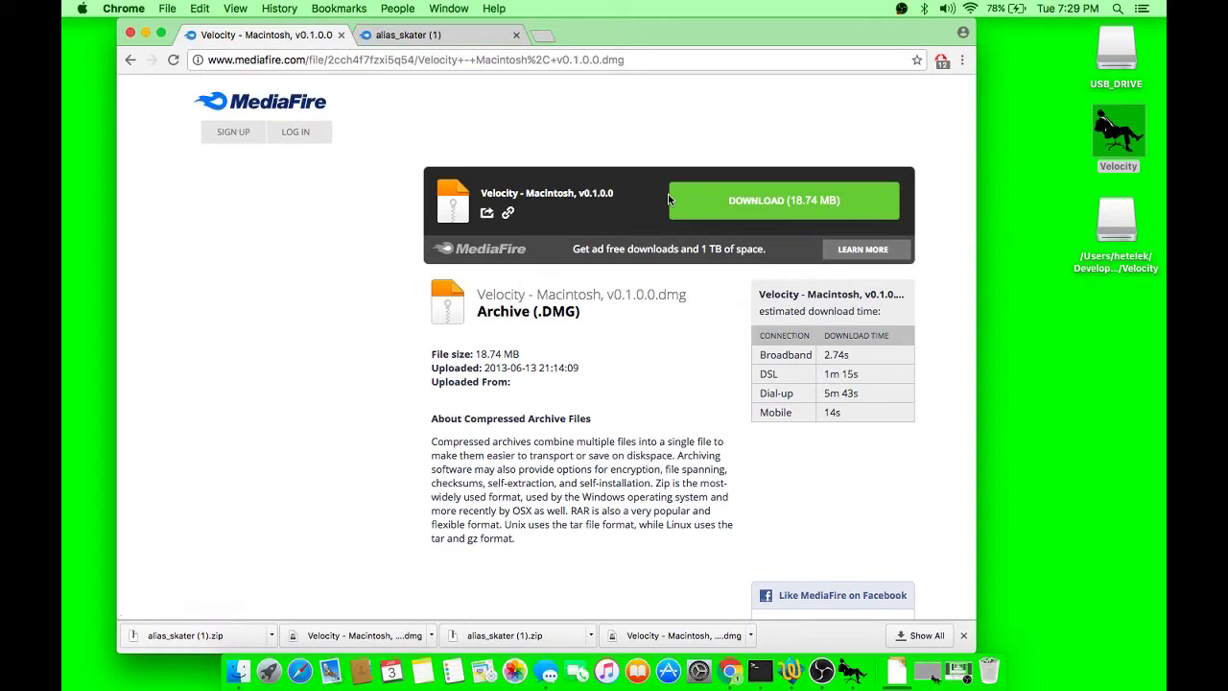
click(706, 201)
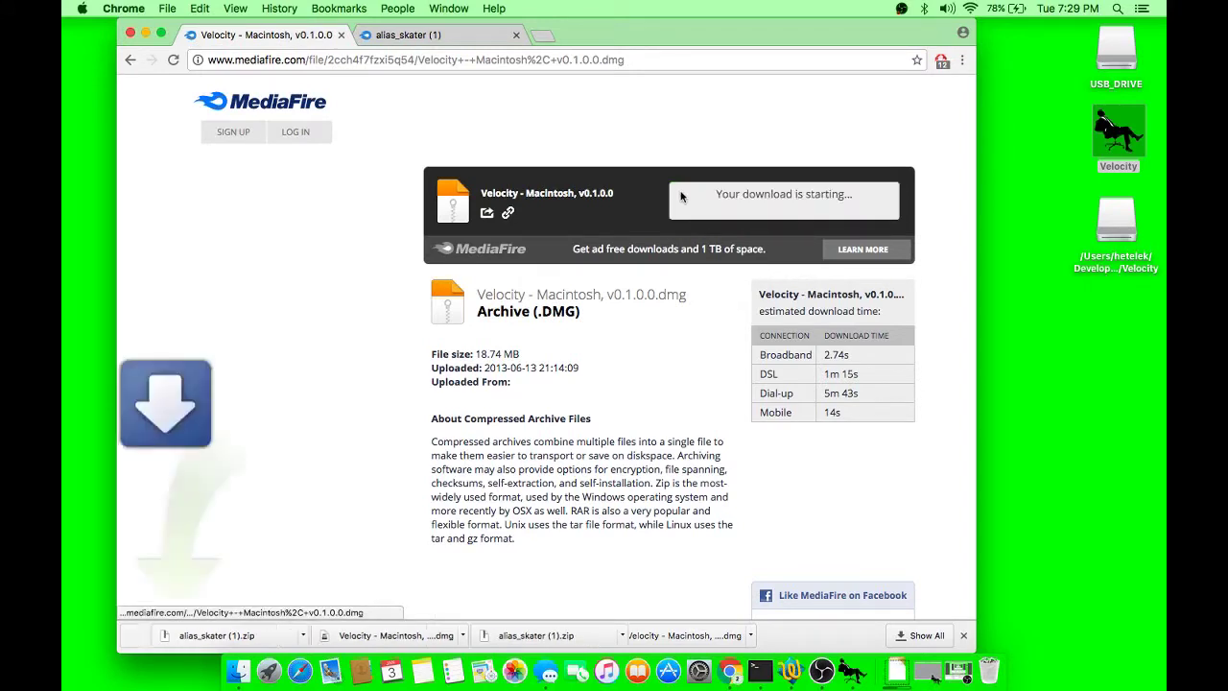
Download alias_skater (1).zip from its MediaFire tab and minimize Chrome
click(410, 35)
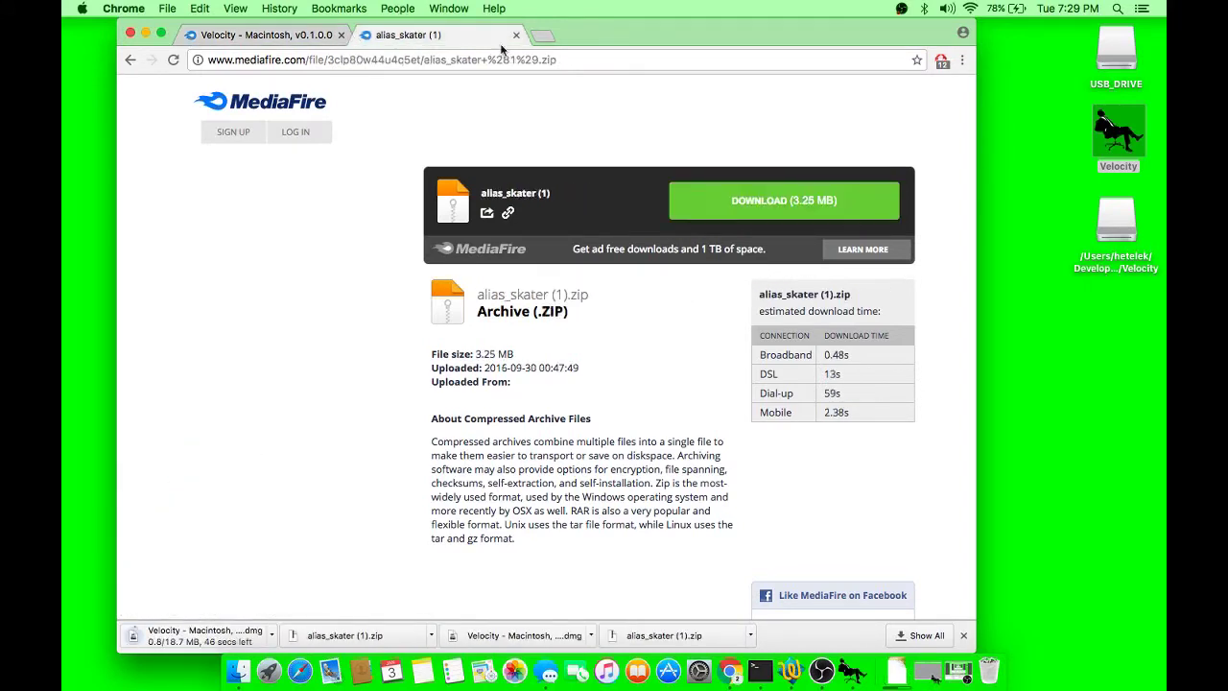
click(731, 200)
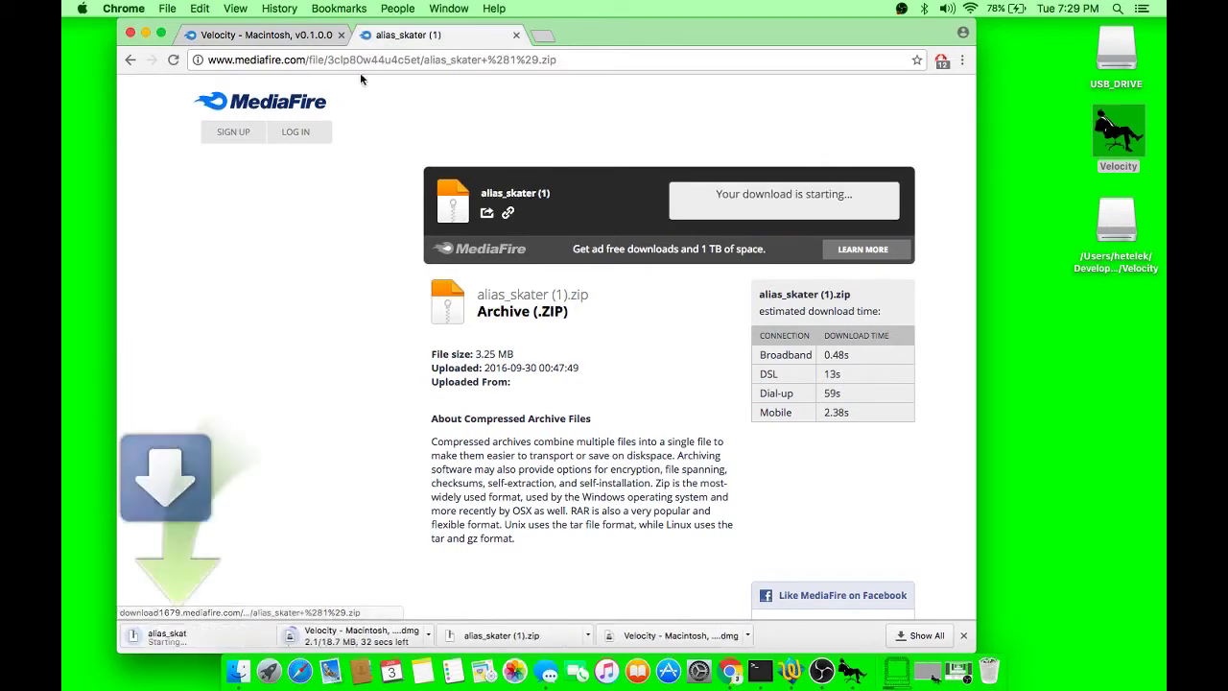
click(145, 35)
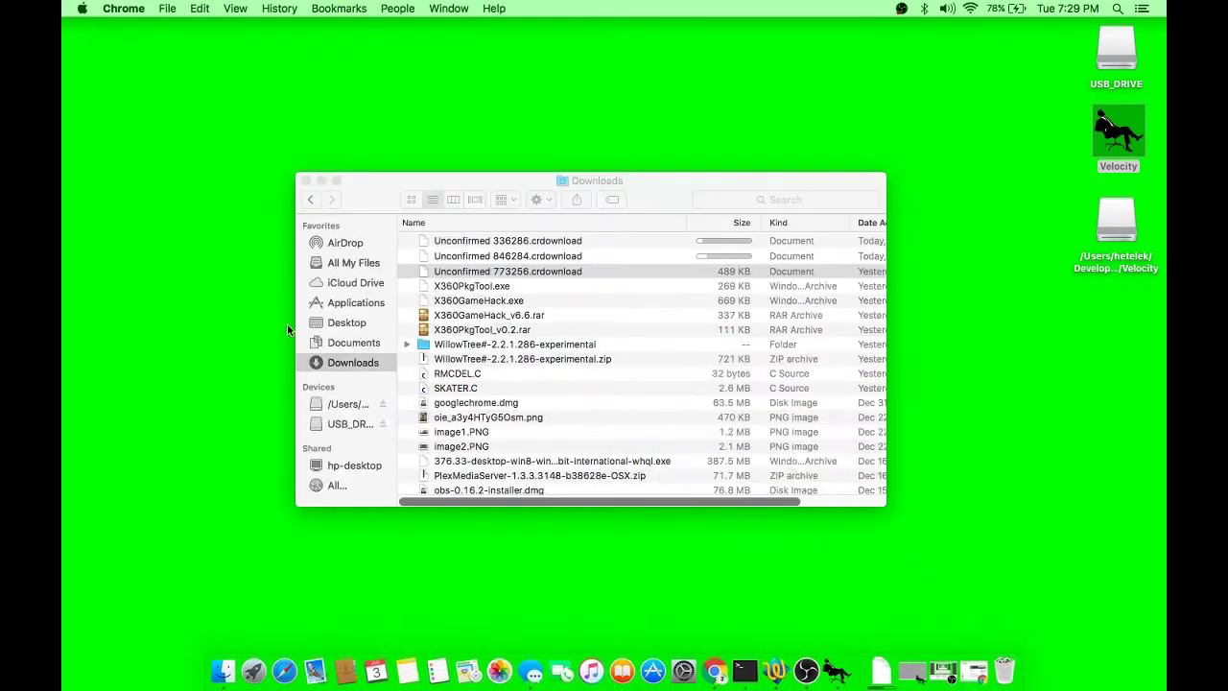
Search This Mac in a new Finder window for files named alias_skater
click(304, 181)
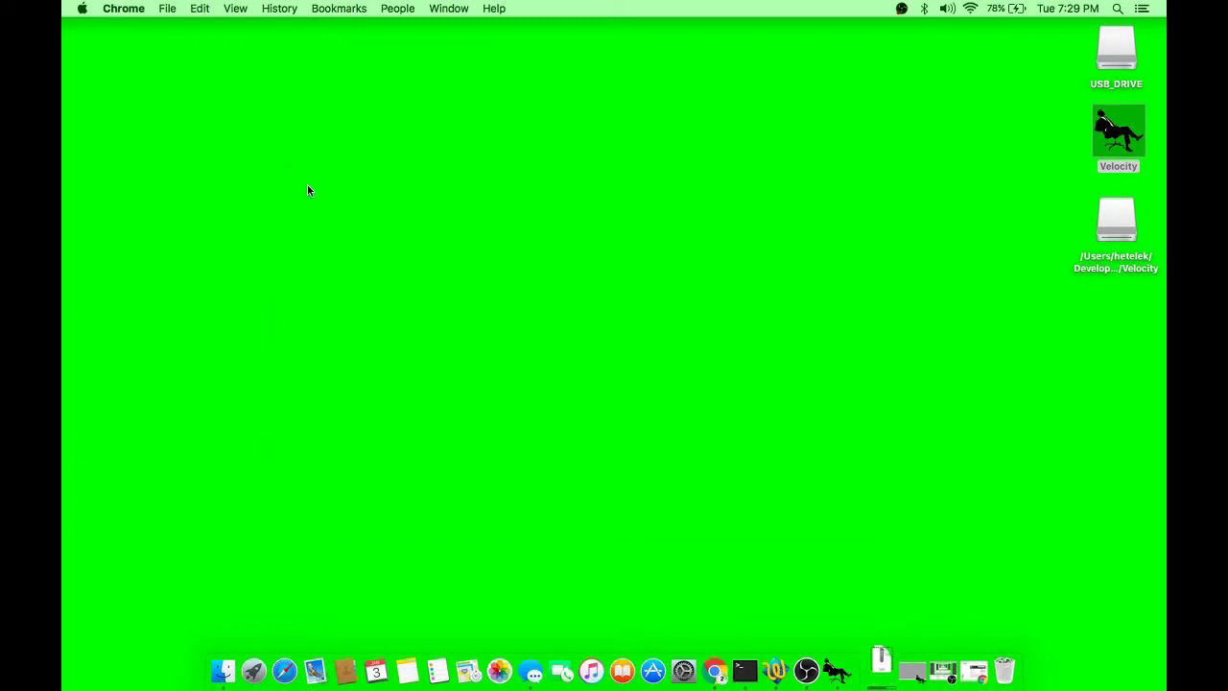
click(219, 663)
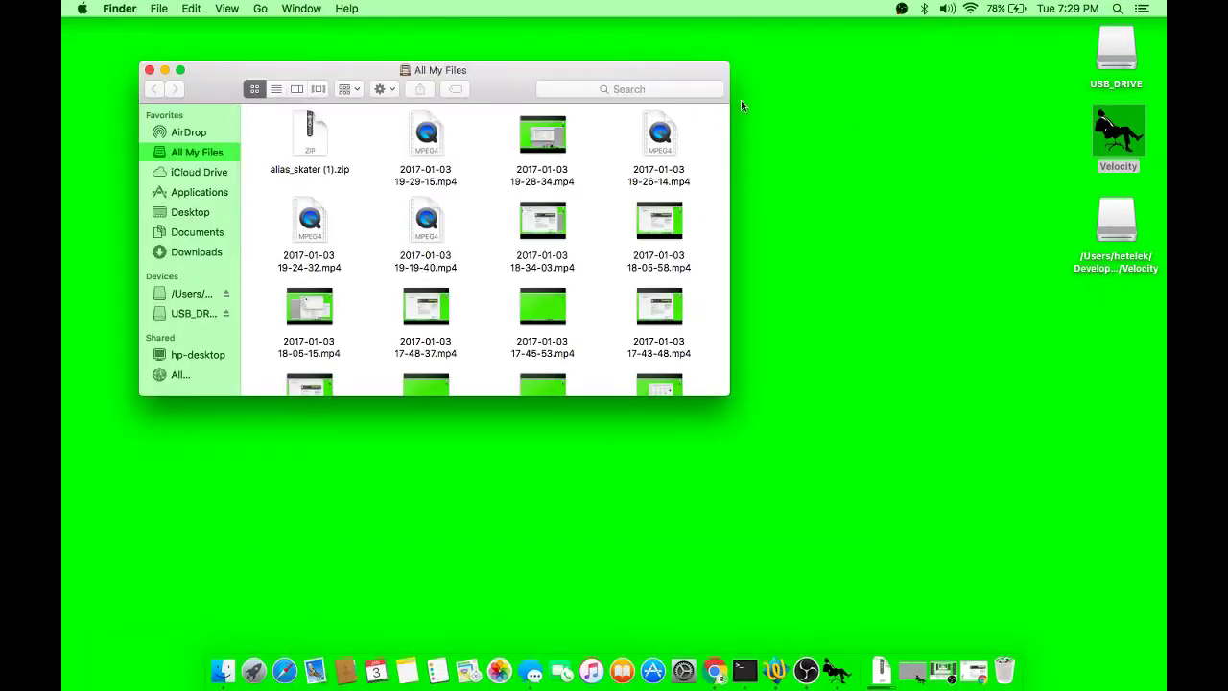
click(696, 91)
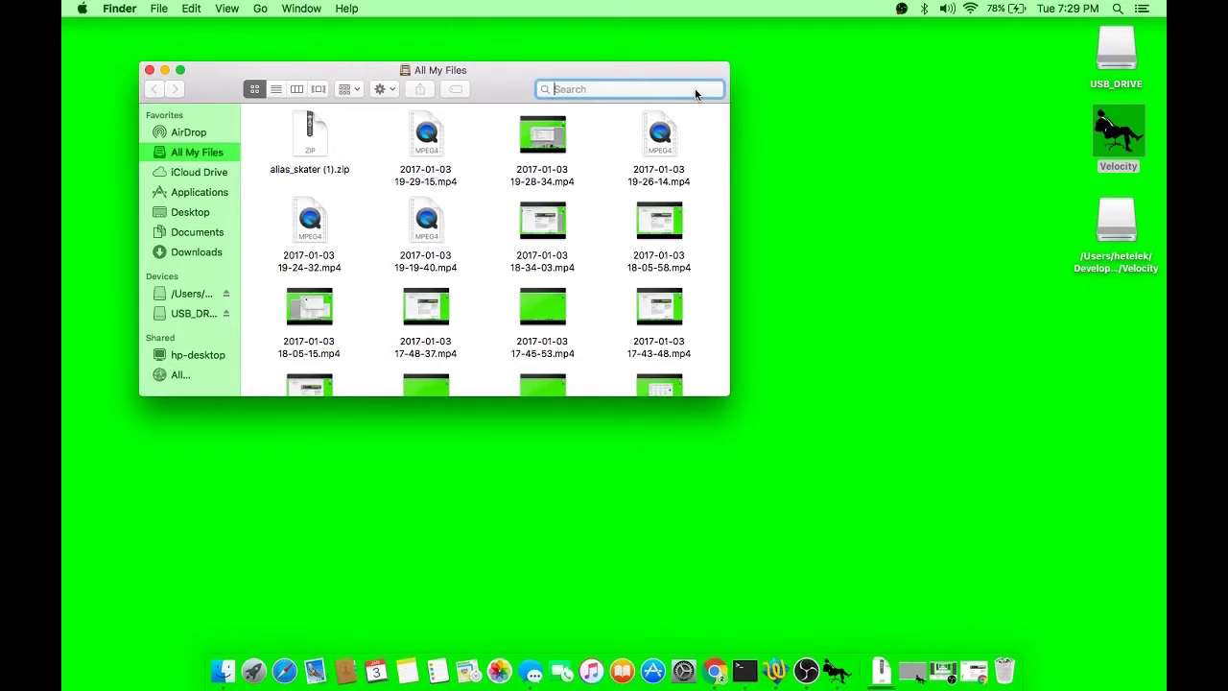
text(alias_)
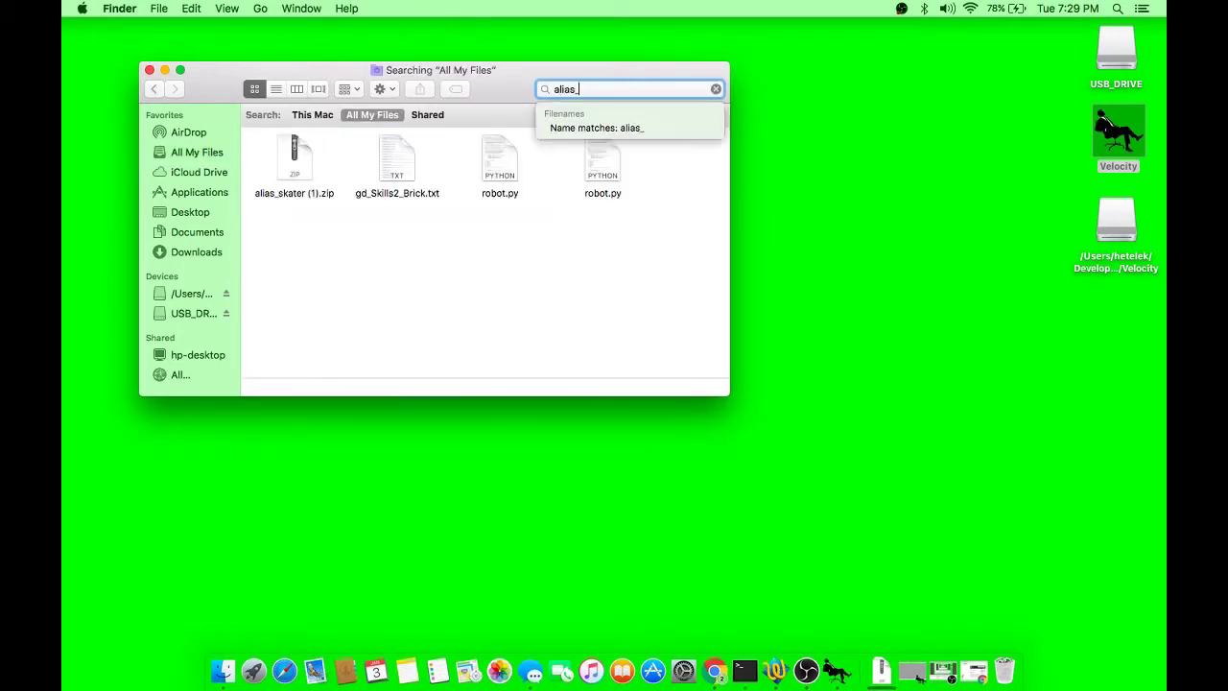
text(skater)
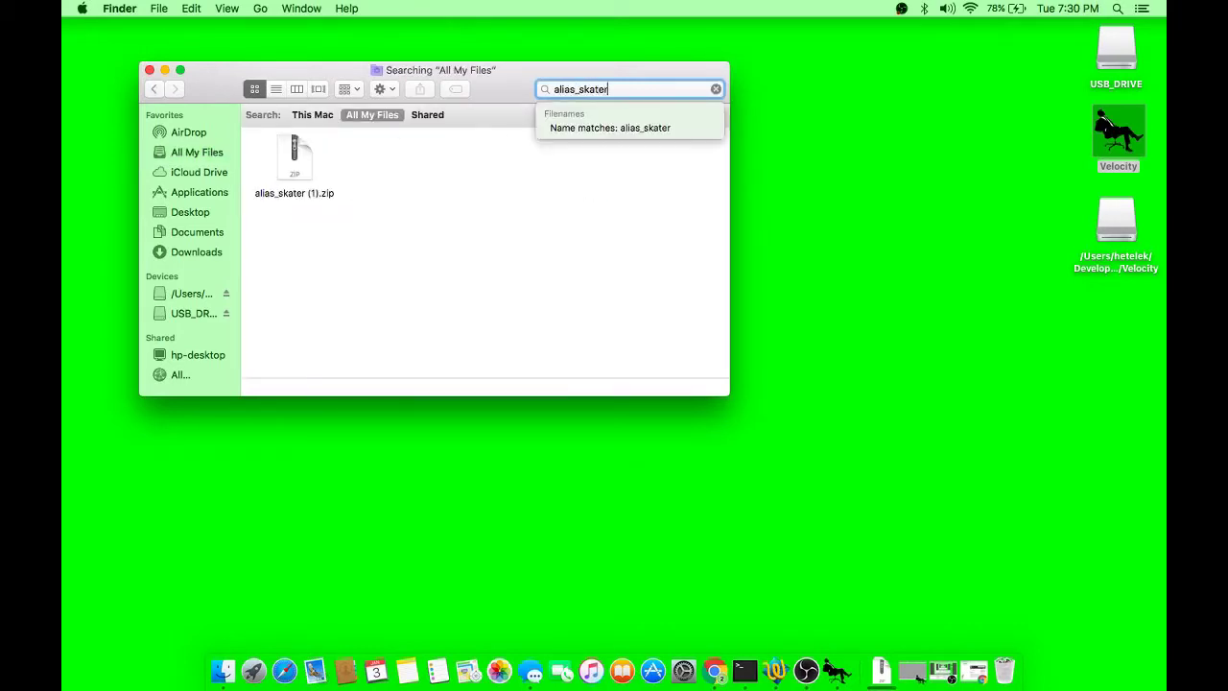
key(Return)
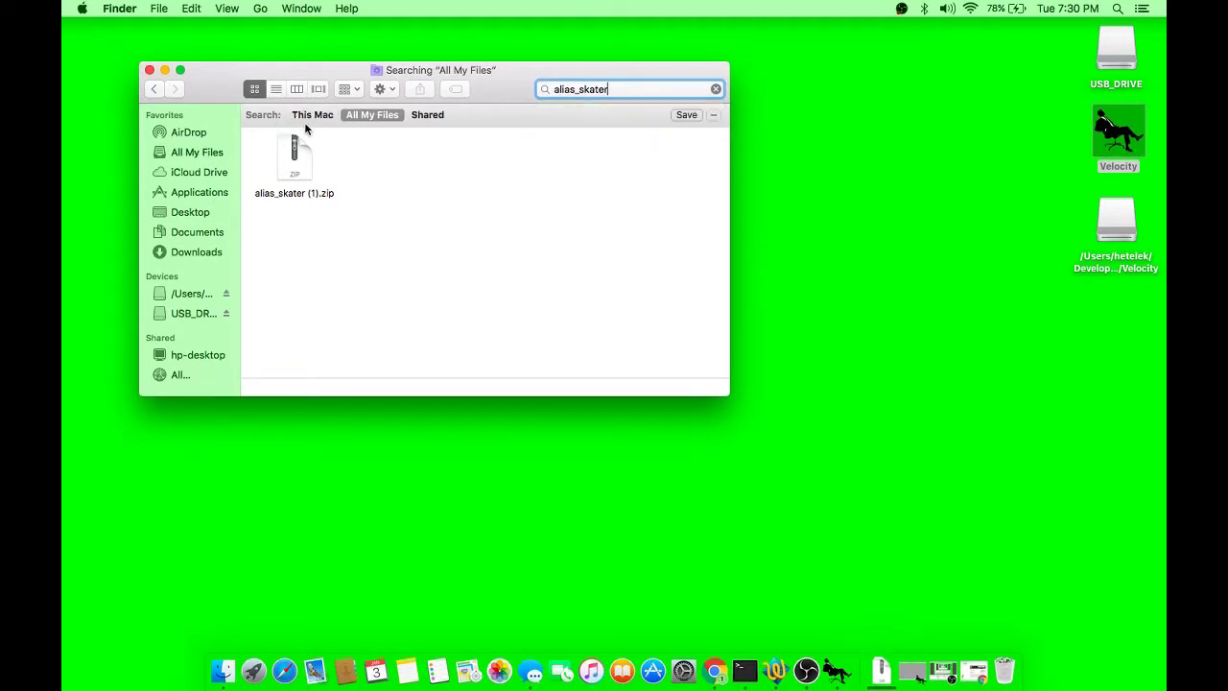
click(307, 115)
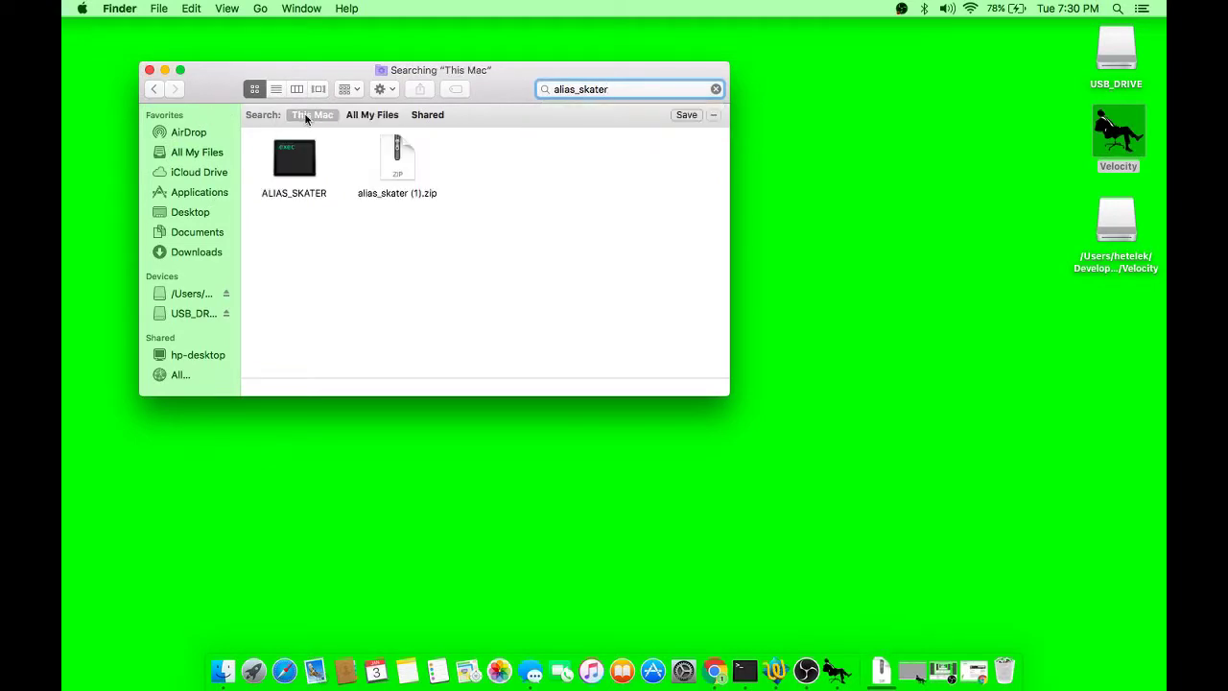
click(315, 165)
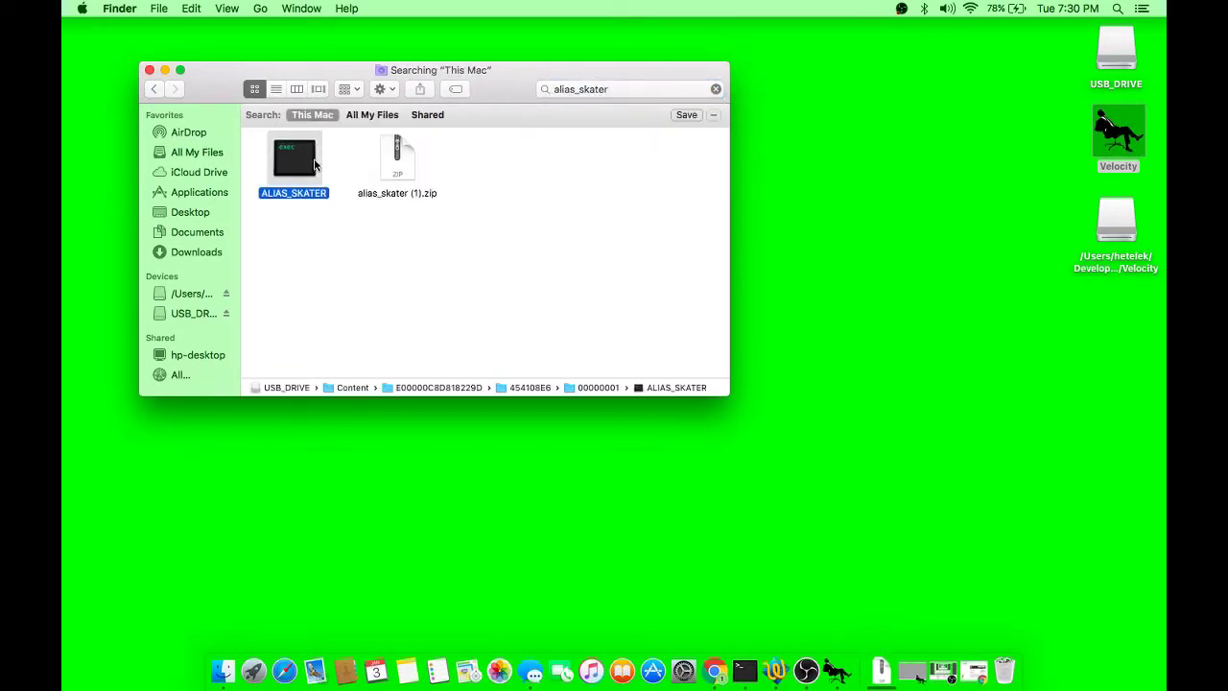
Unzip alias_skater (1).zip and close the search and Downloads windows
click(381, 170)
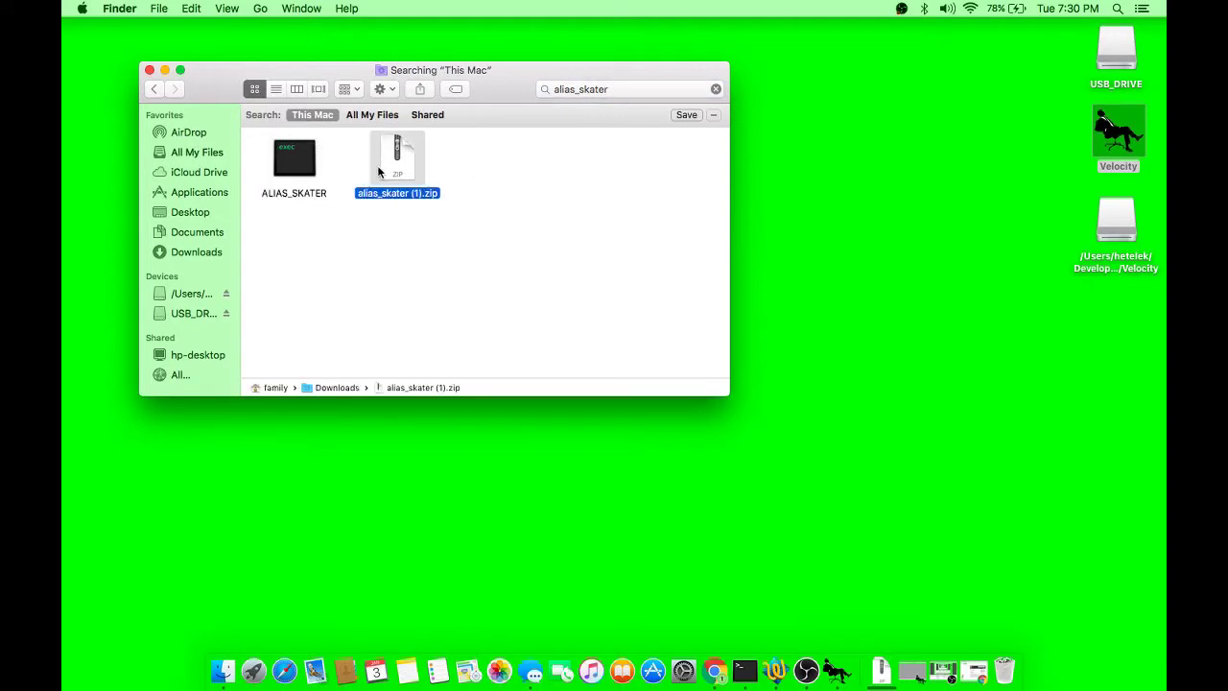
double_click(378, 171)
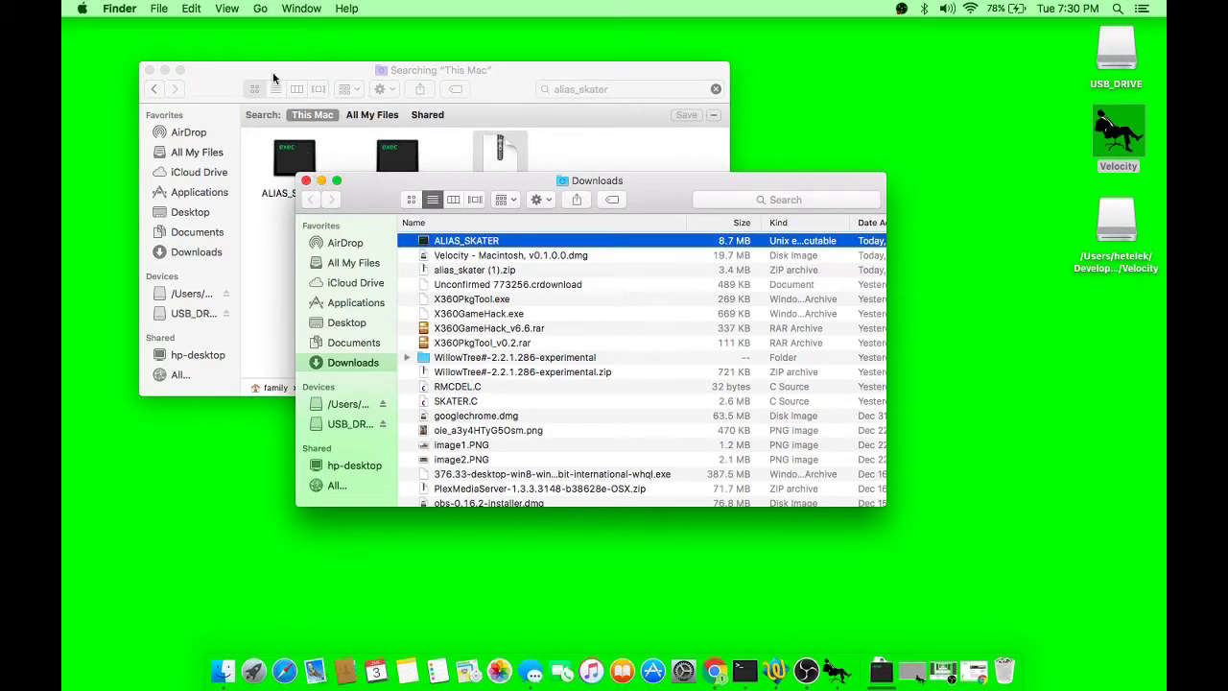
click(146, 69)
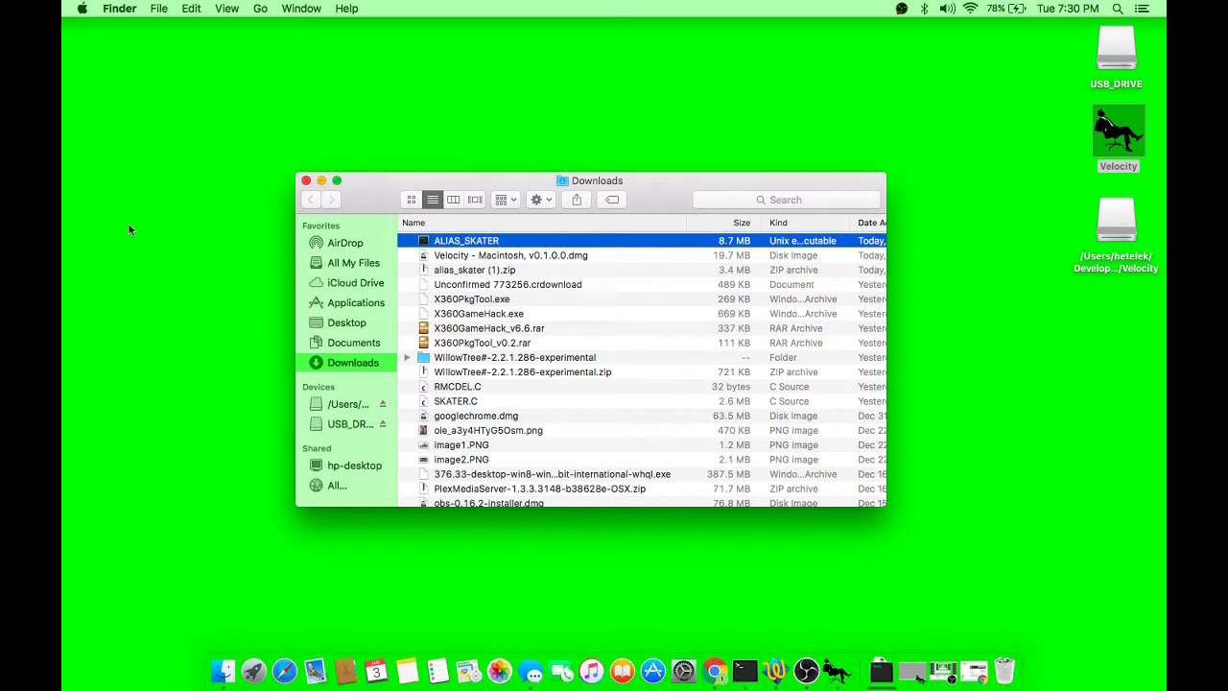
click(320, 179)
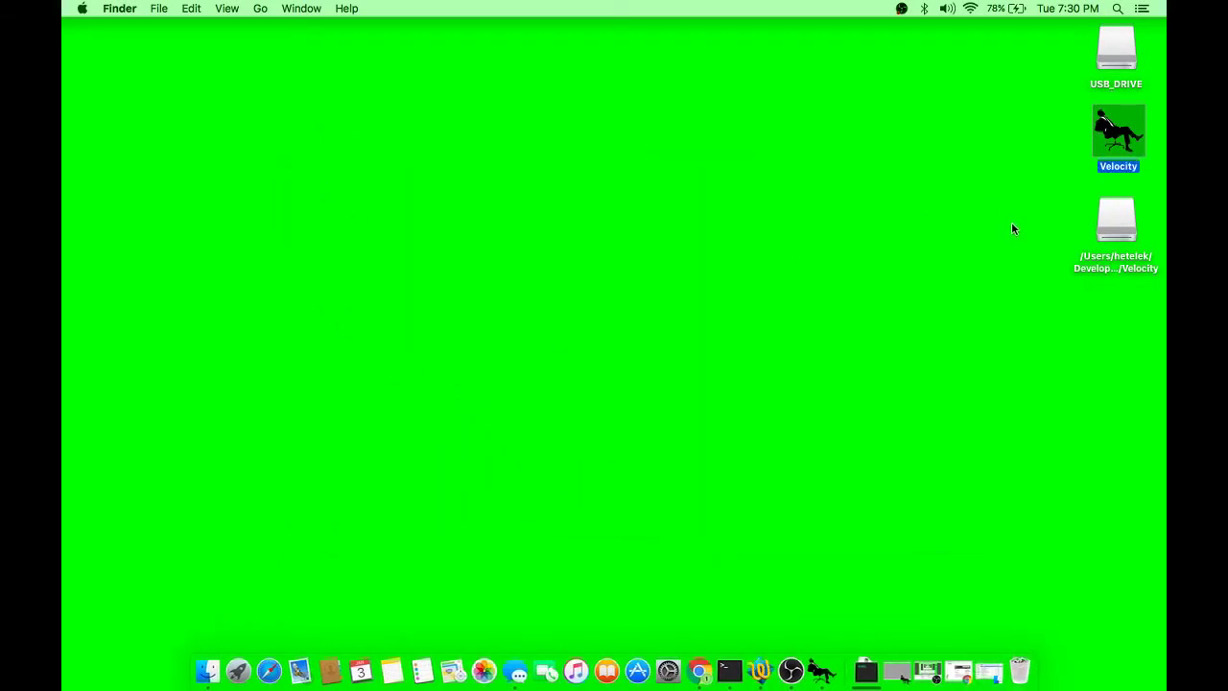
Drag the downloaded ALIAS_SKATER from Downloads into Velocity, opening it in a Package Viewer
click(896, 652)
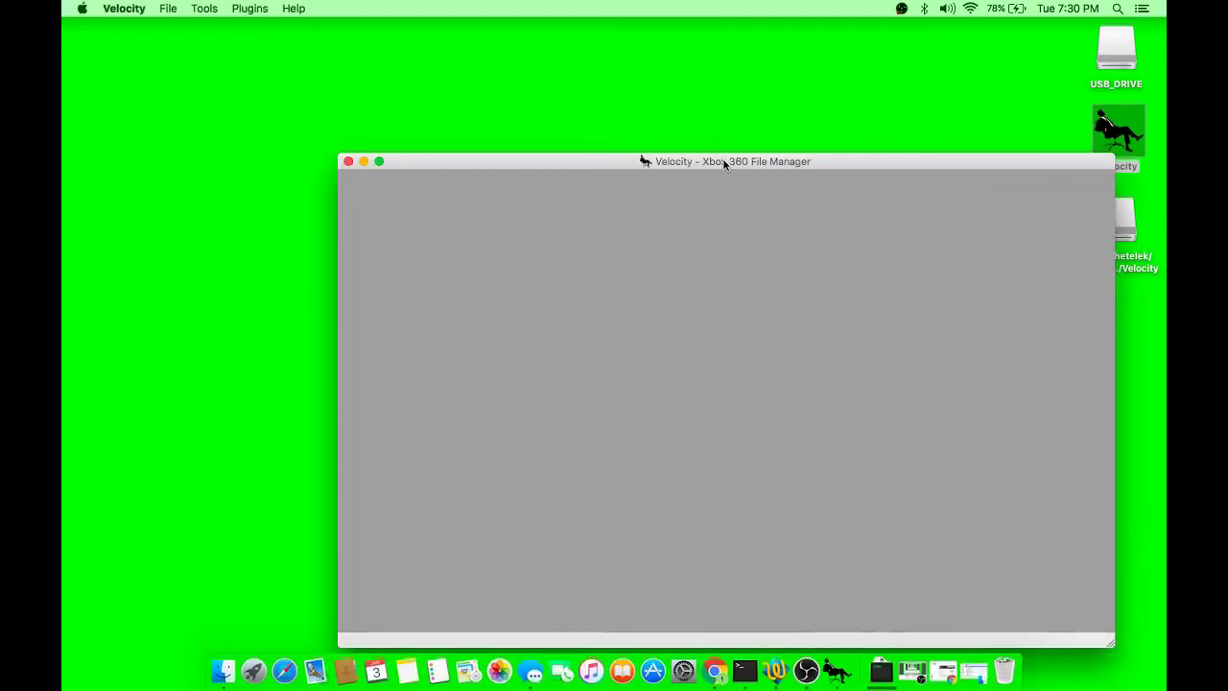
drag(720, 164, 638, 114)
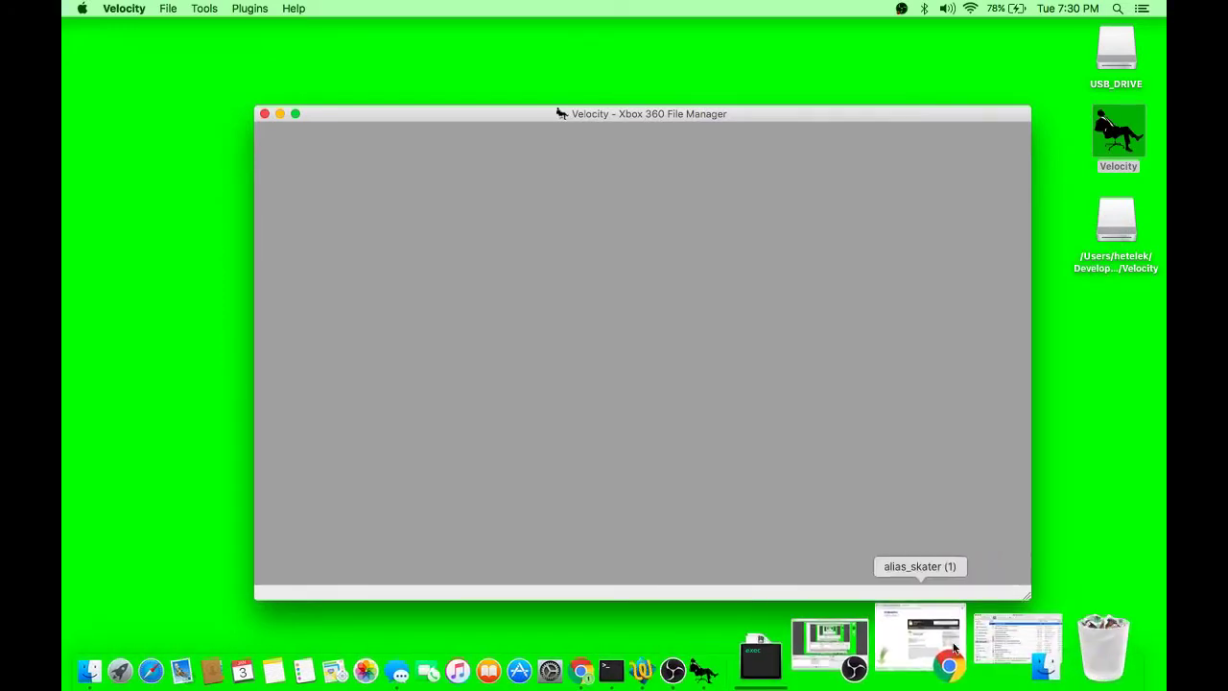
click(983, 640)
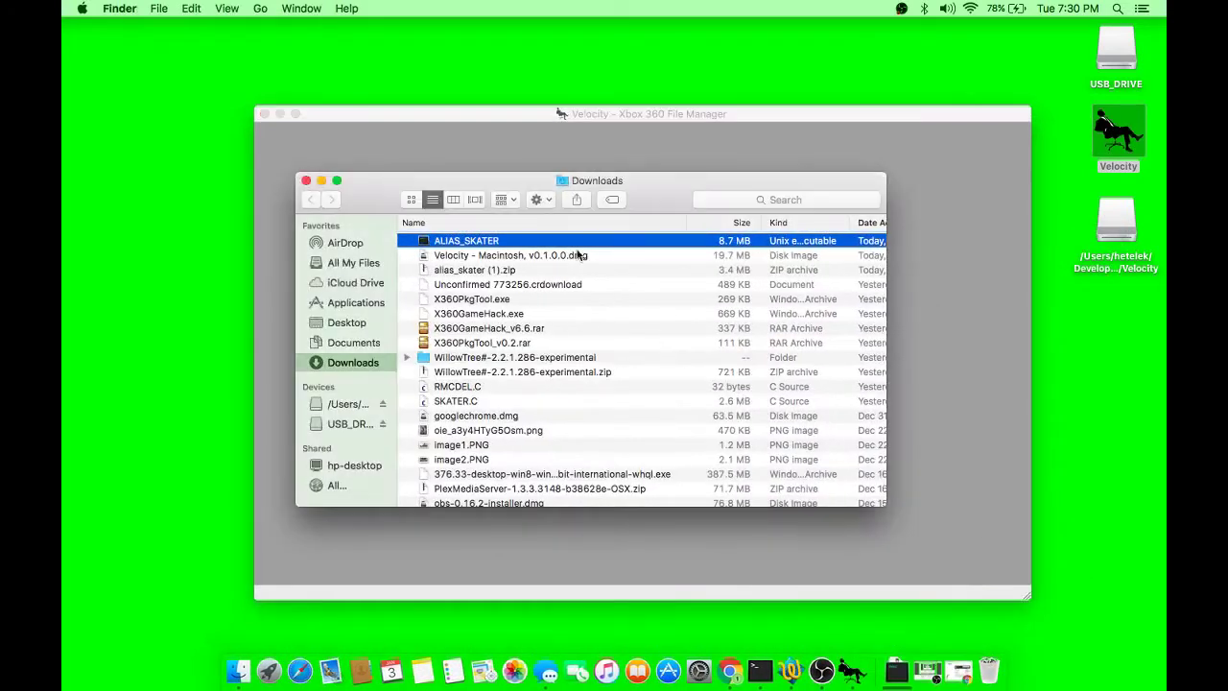
mouse_move(542, 241)
mouse_down()
mouse_move(1023, 268)
mouse_move(1041, 292)
mouse_move(954, 296)
mouse_move(909, 314)
mouse_up()
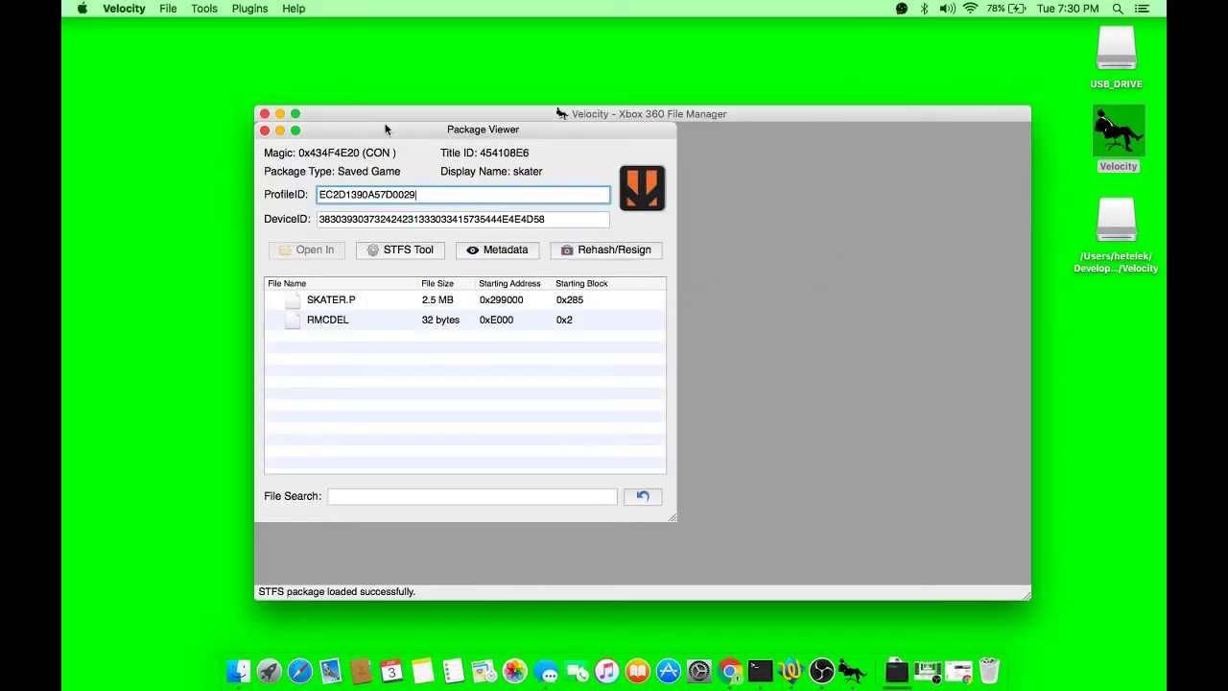
mouse_move(443, 128)
mouse_down()
mouse_move(558, 183)
mouse_move(890, 202)
mouse_move(907, 153)
mouse_move(841, 123)
mouse_move(736, 139)
mouse_up()
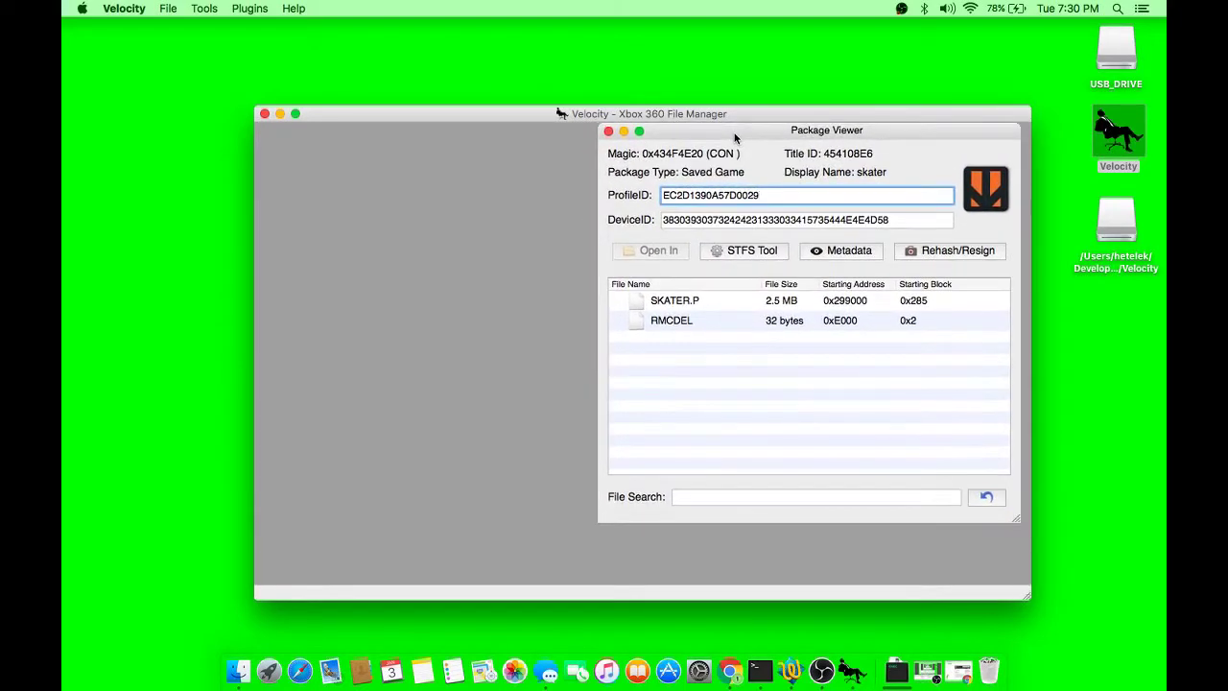
double_click(1122, 65)
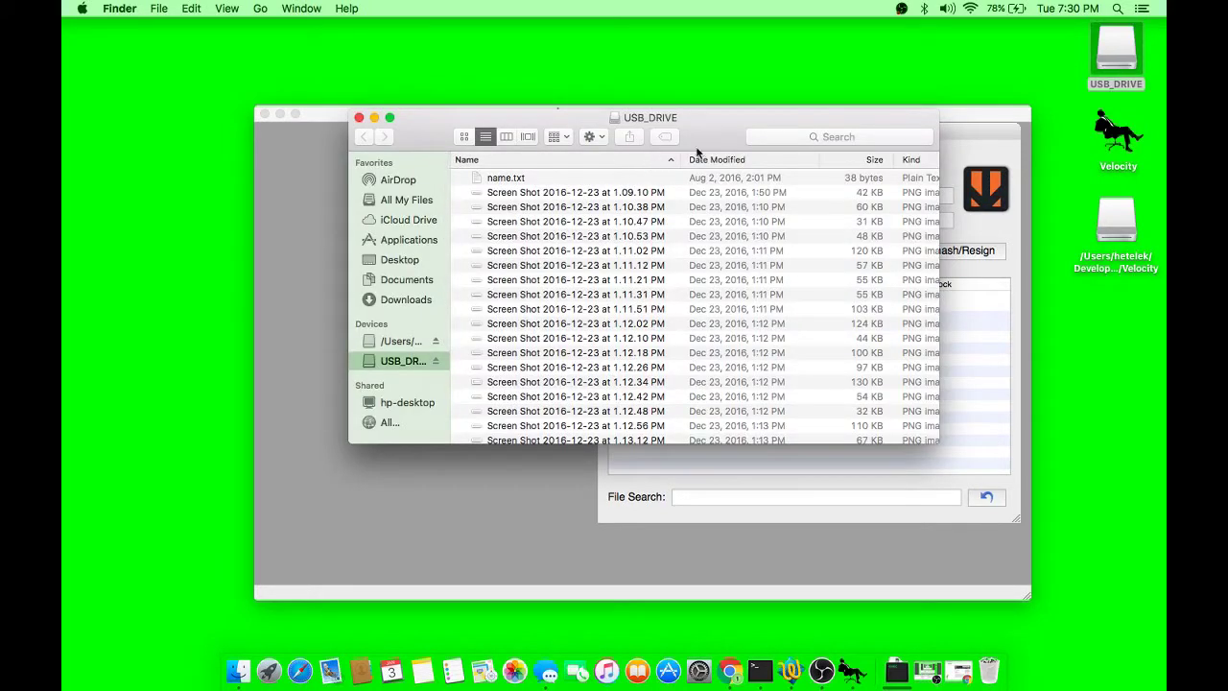
Find ALIAS_SKATER on USB_DRIVE via a name search and drag it into Velocity
click(831, 138)
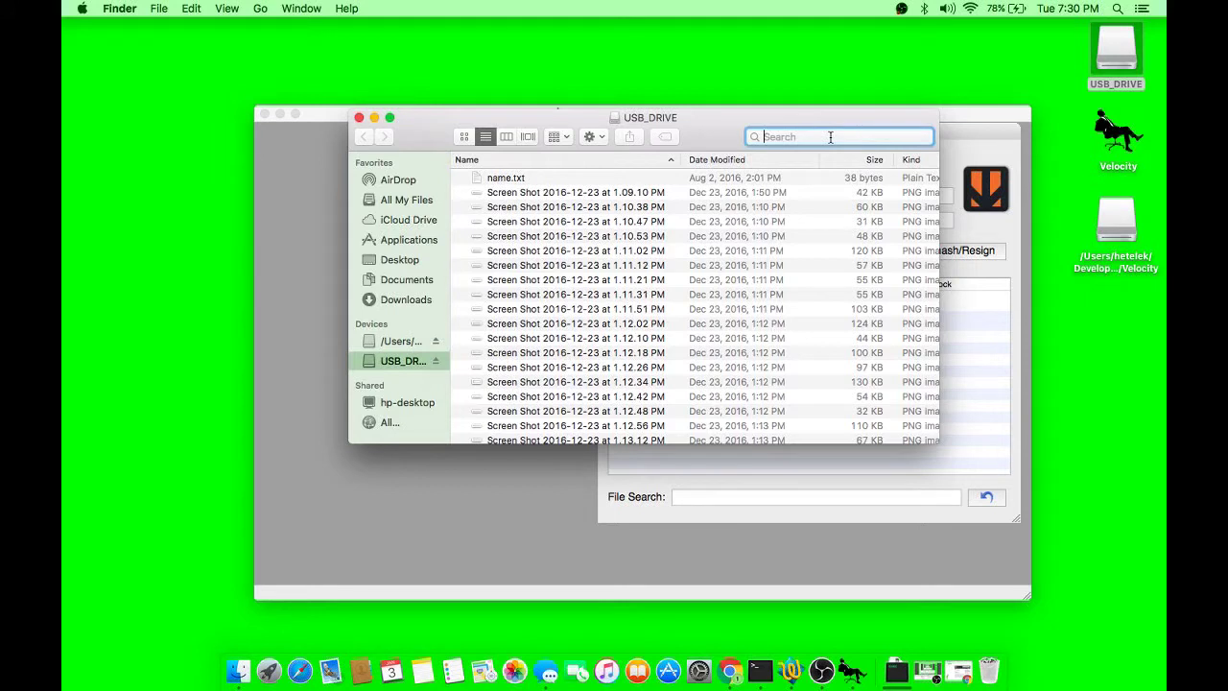
text(alias)
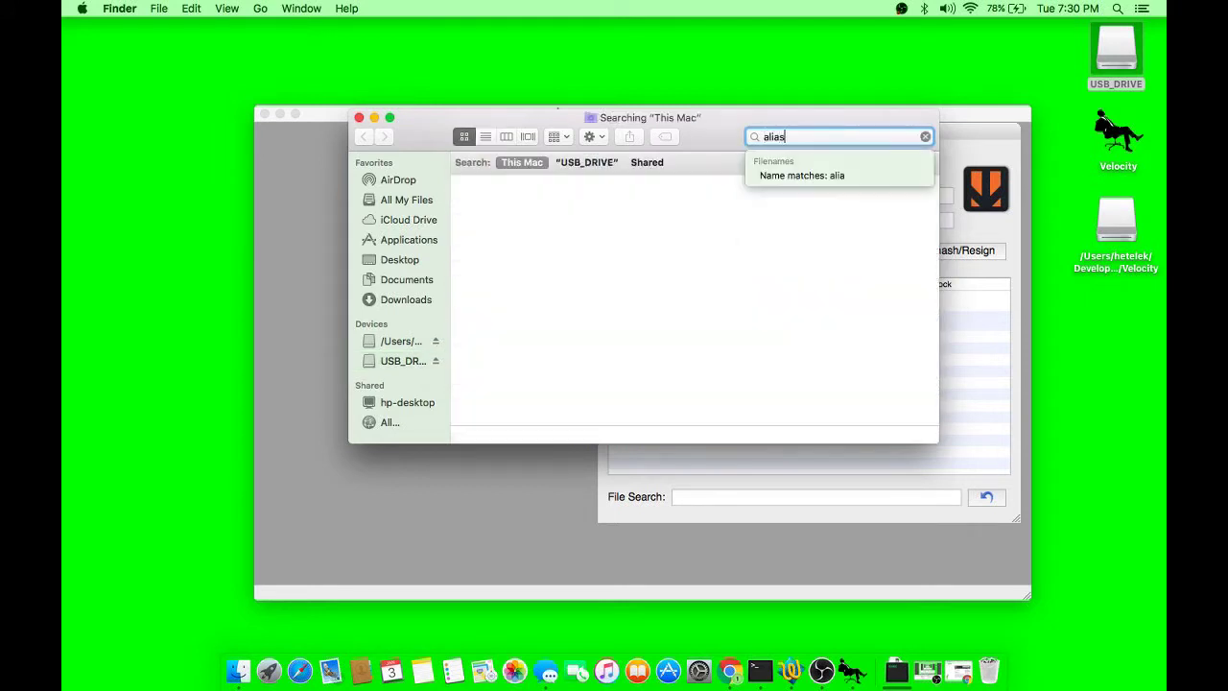
text(_skater)
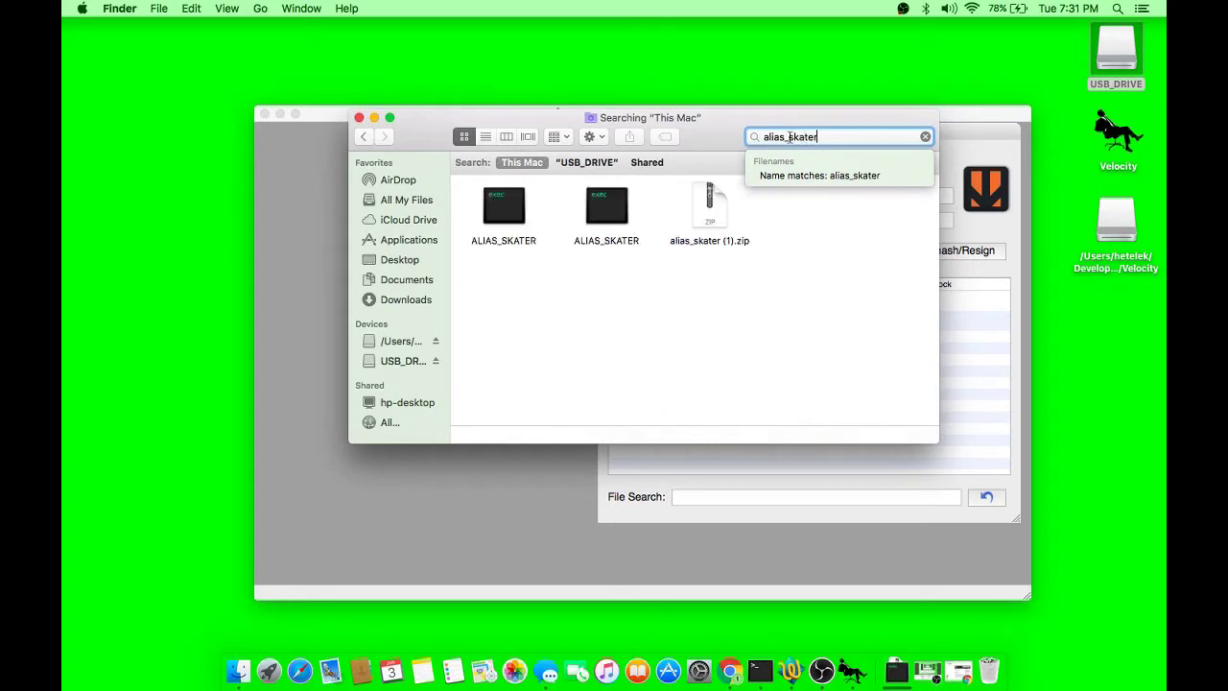
key(Down)
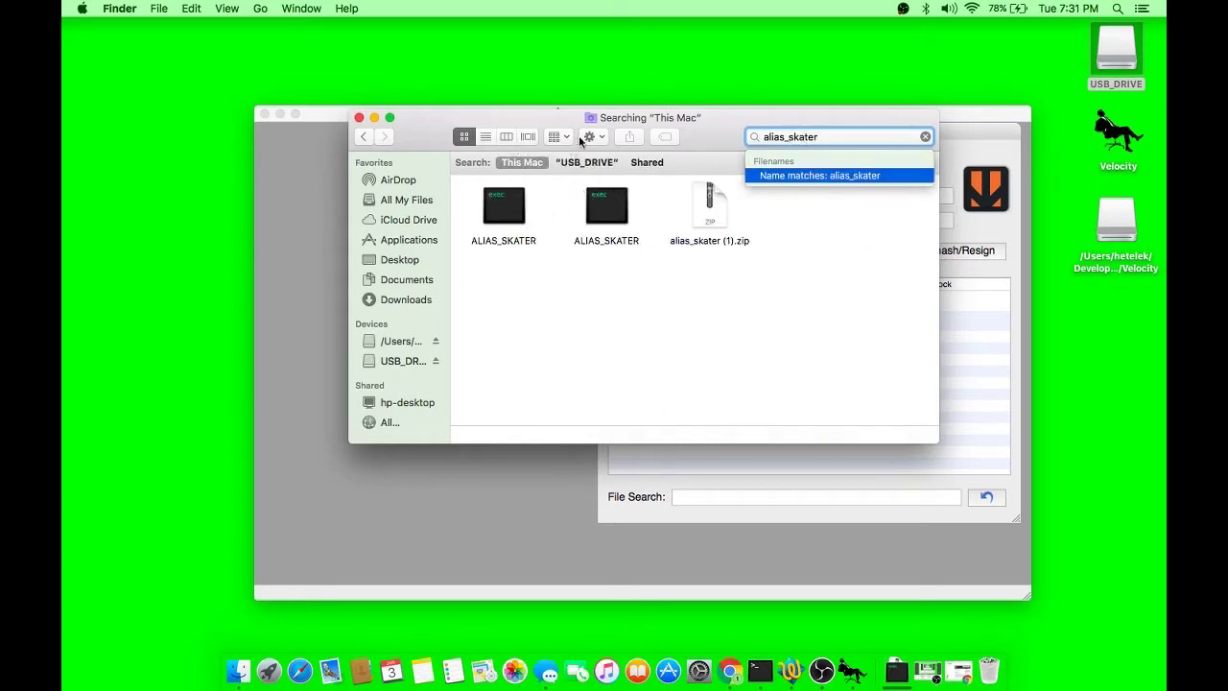
click(586, 162)
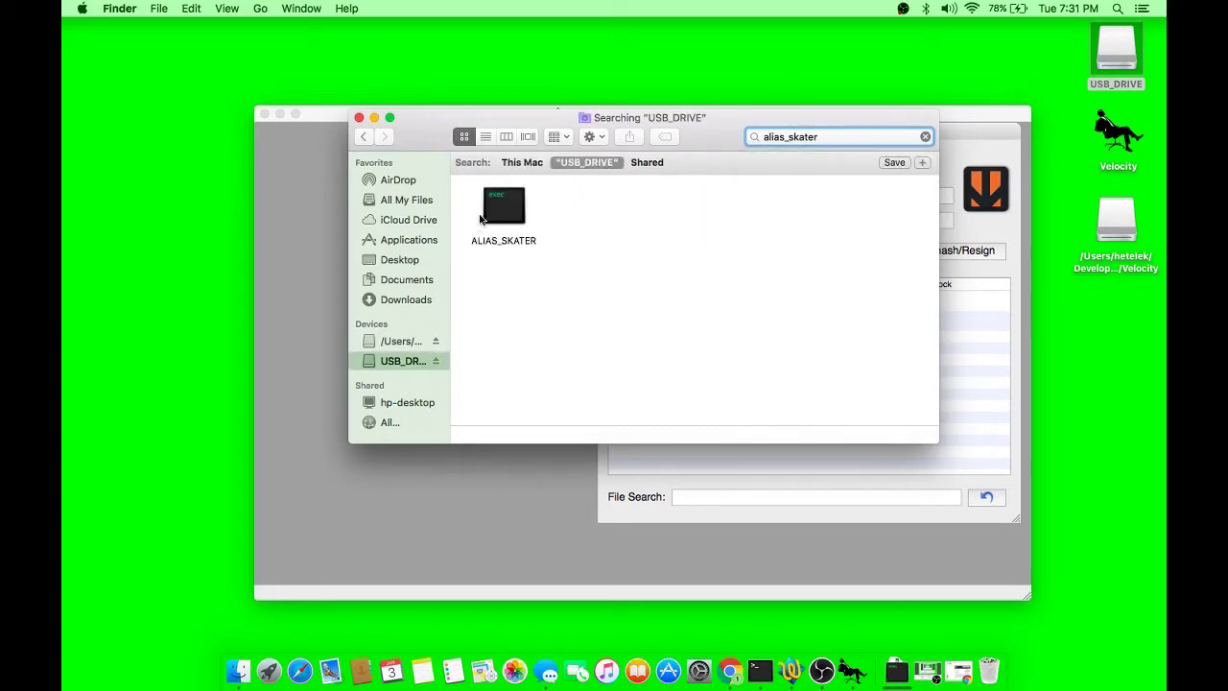
click(506, 209)
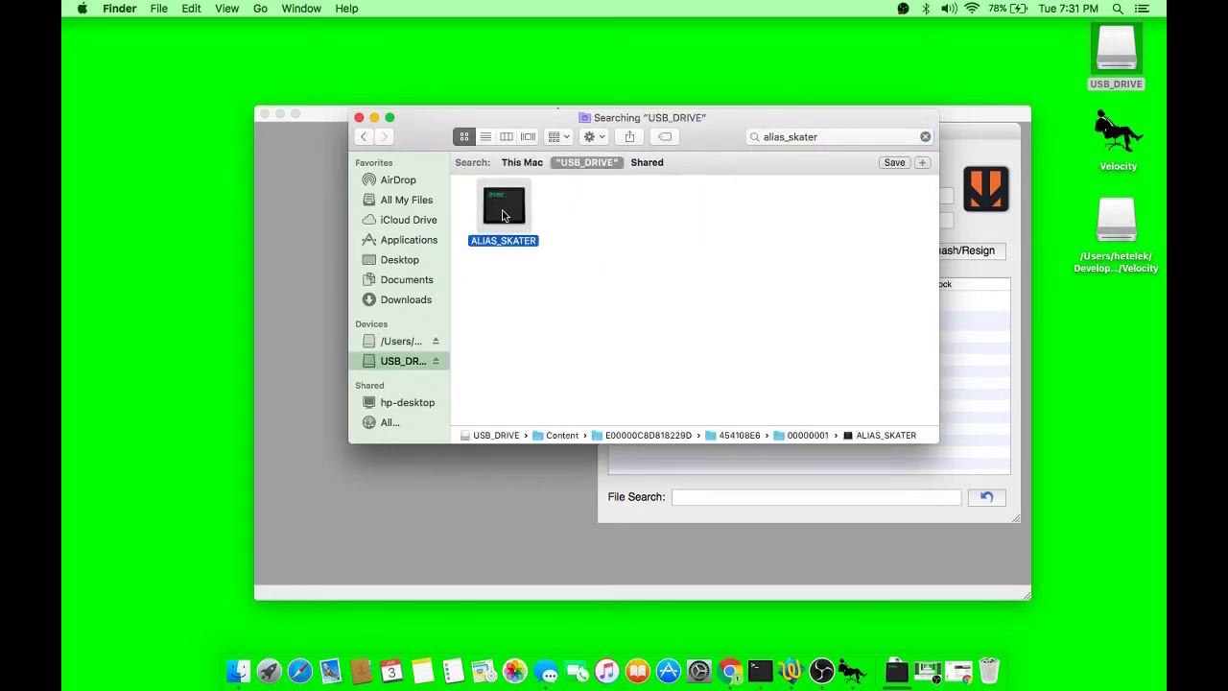
mouse_move(503, 213)
mouse_down()
mouse_move(403, 399)
mouse_move(359, 417)
mouse_move(346, 475)
mouse_up()
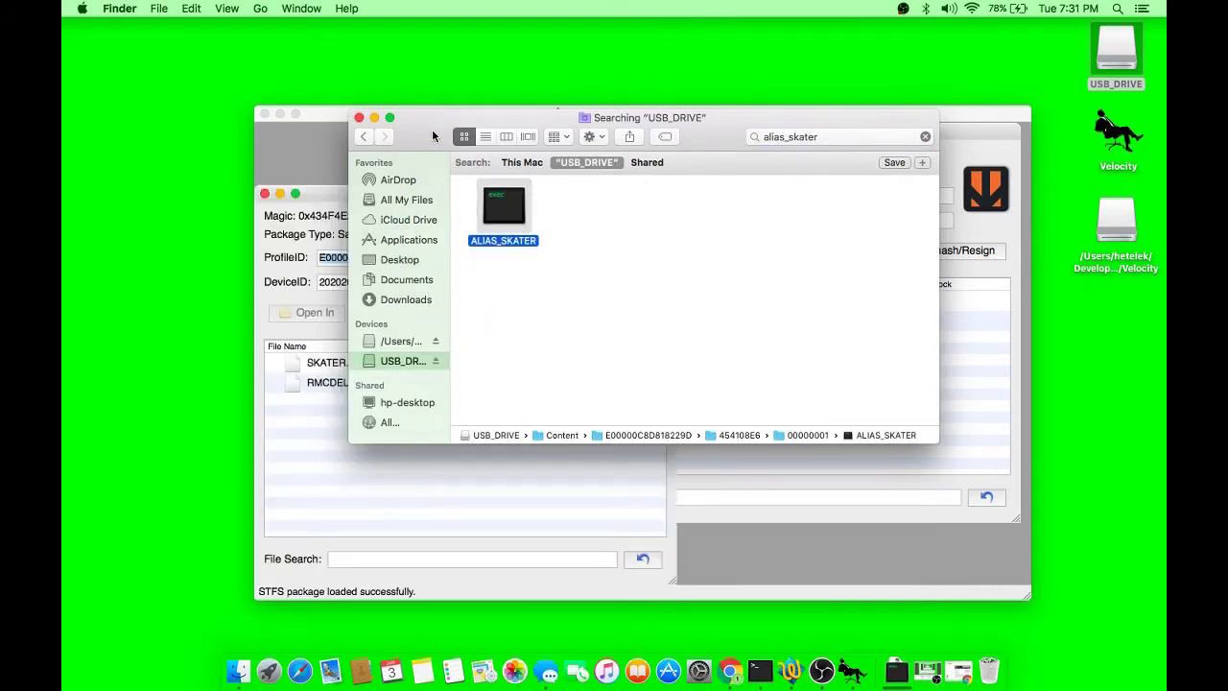
Close the Finder search results and Downloads windows
click(359, 117)
key(super+n)
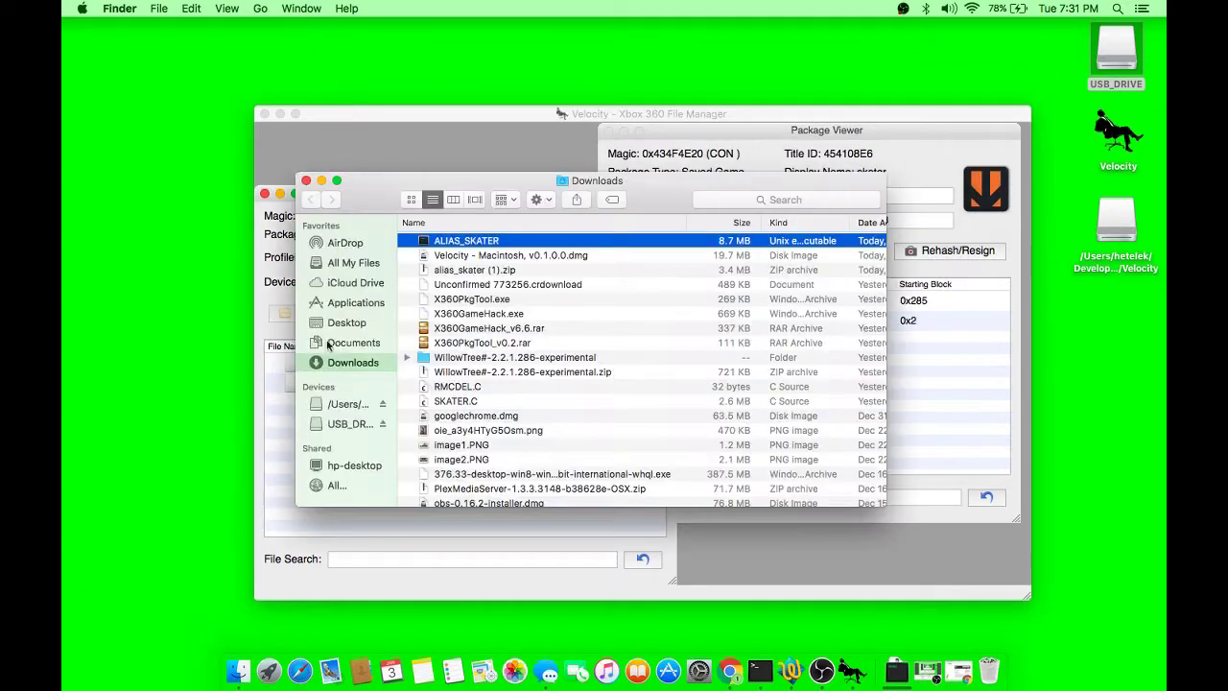
click(306, 181)
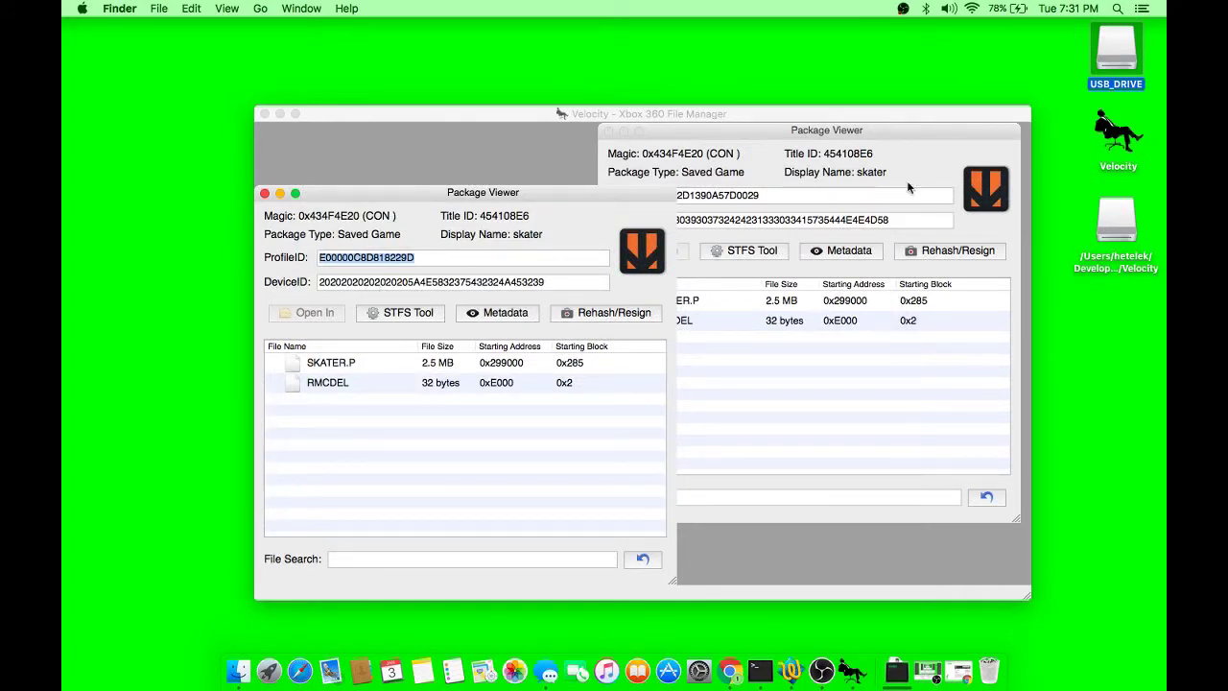
Copy the USB save's Profile ID into the modded package's Profile ID field
click(431, 259)
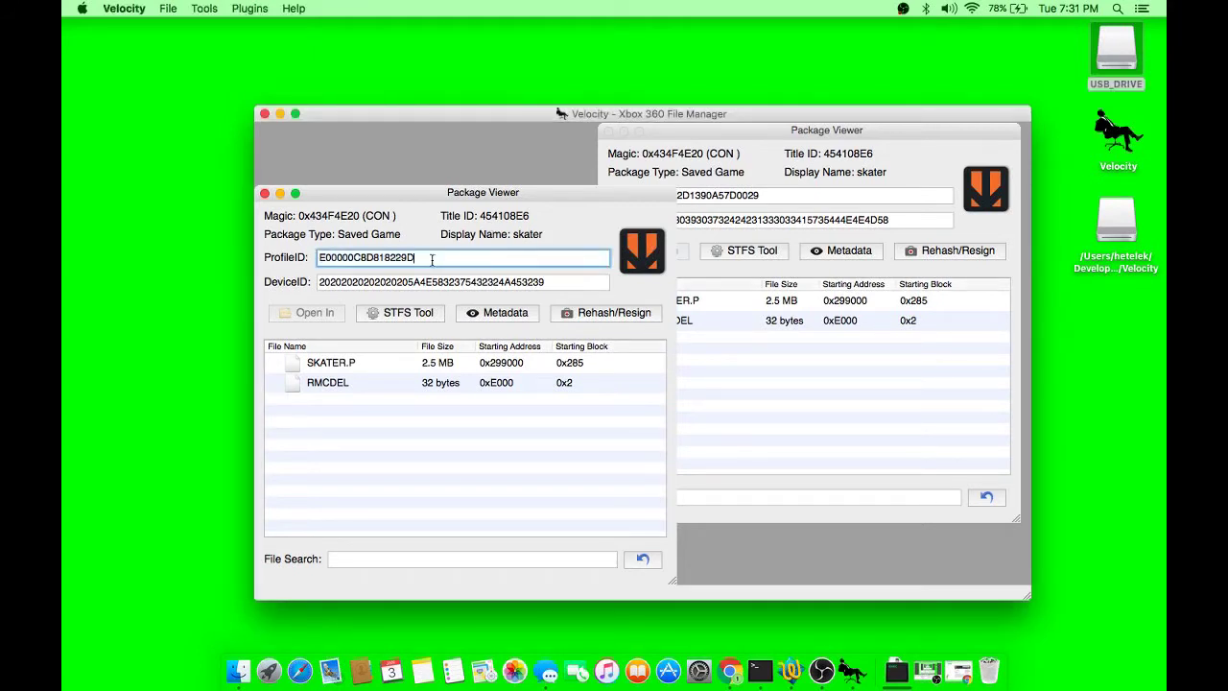
double_click(431, 259)
key(super+c)
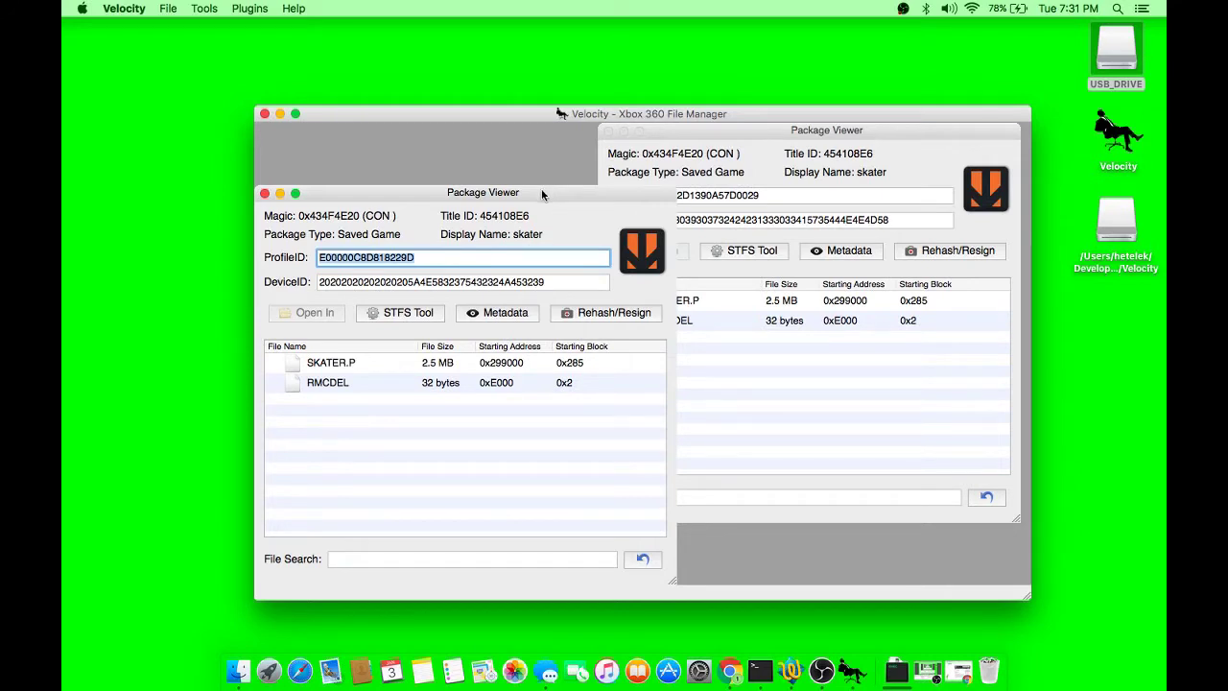
click(791, 197)
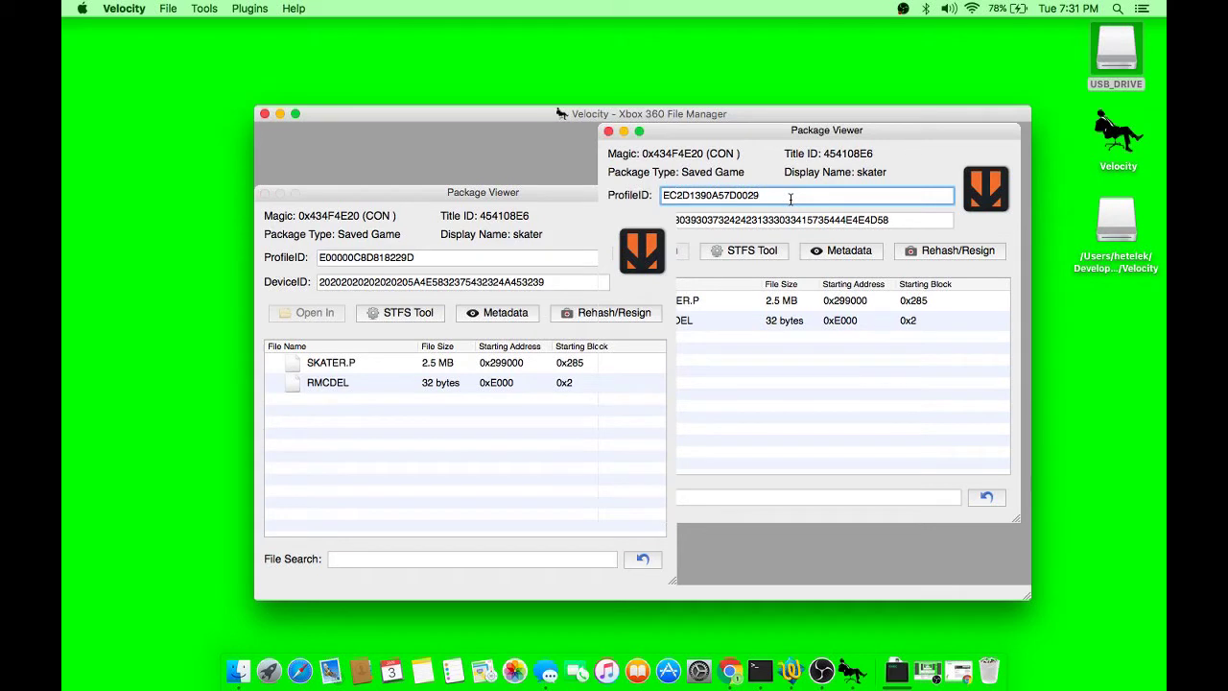
double_click(790, 199)
key(super+v)
Copy the USB save's Device ID into the modded package's Device ID field
click(438, 280)
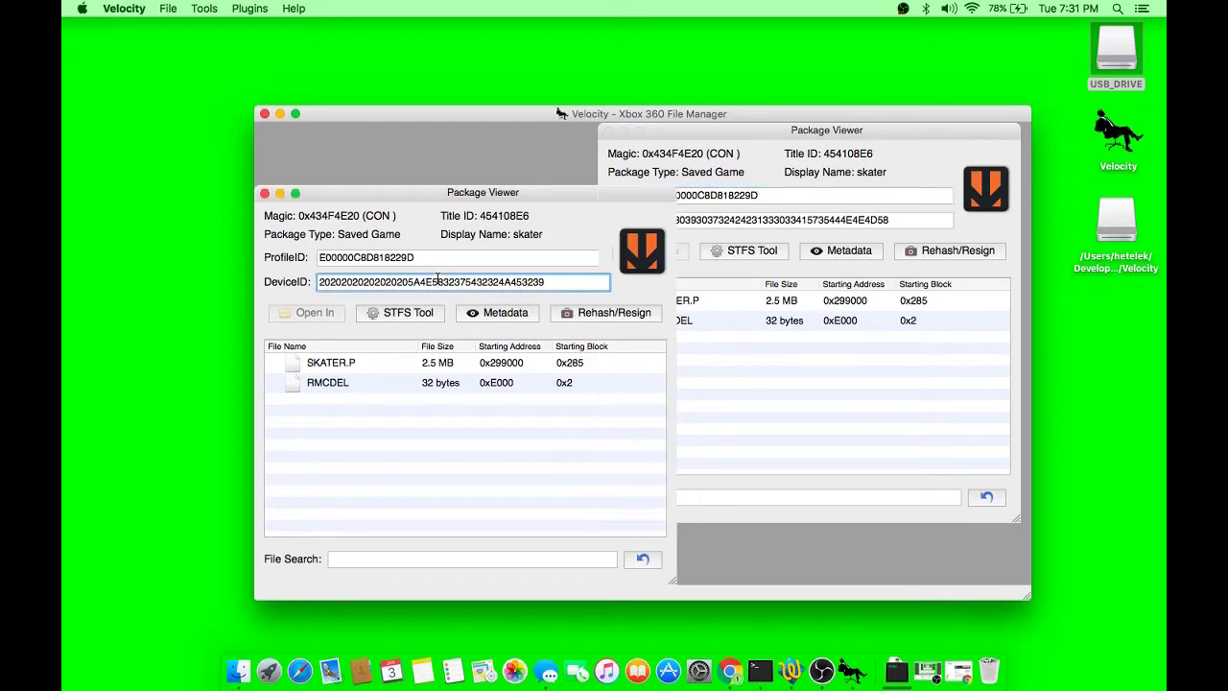
double_click(437, 280)
key(super+c)
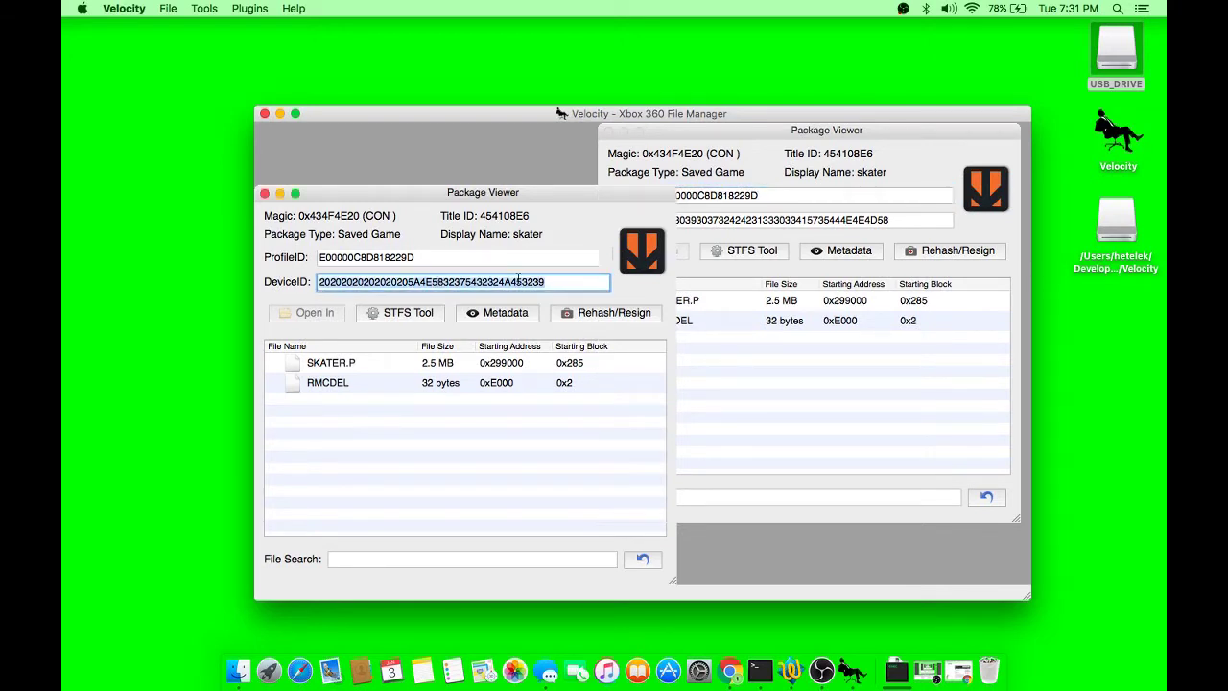
click(881, 221)
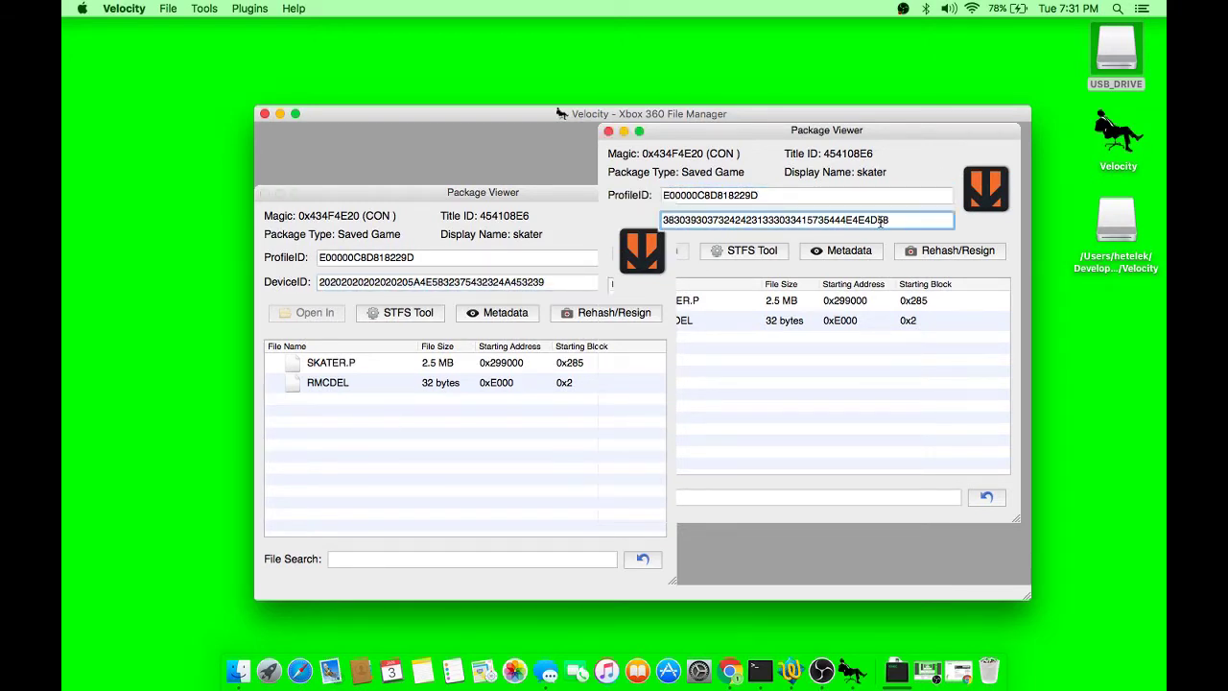
double_click(880, 220)
key(super+v)
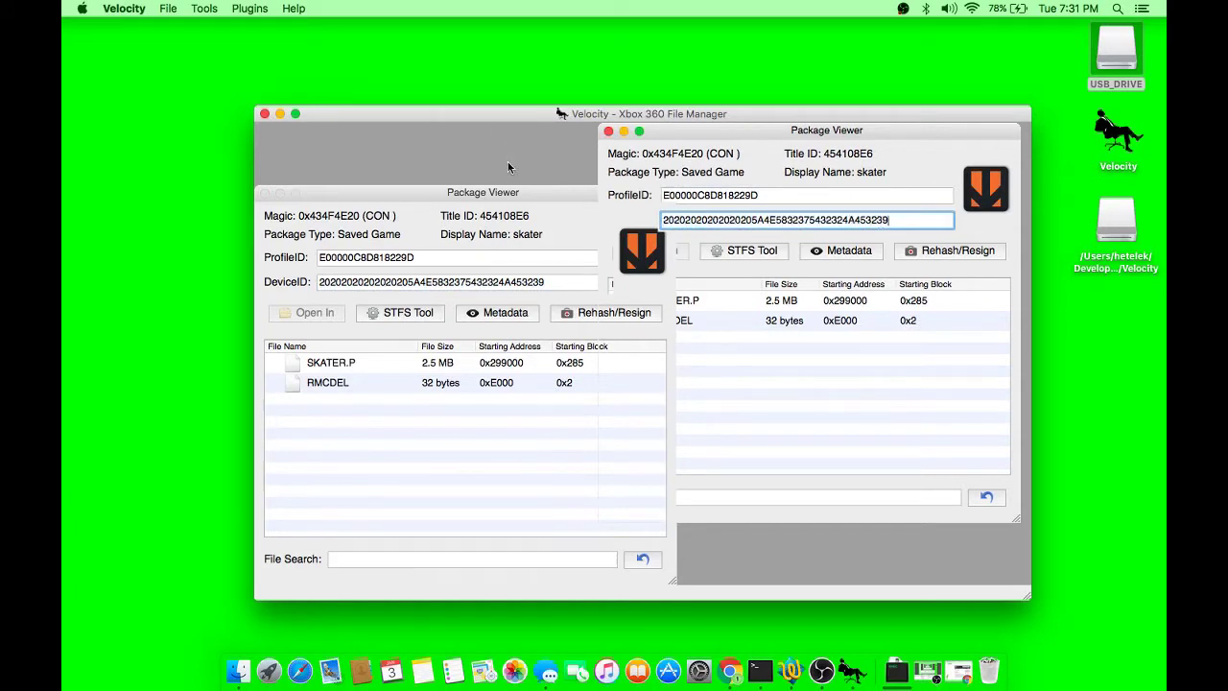
click(362, 195)
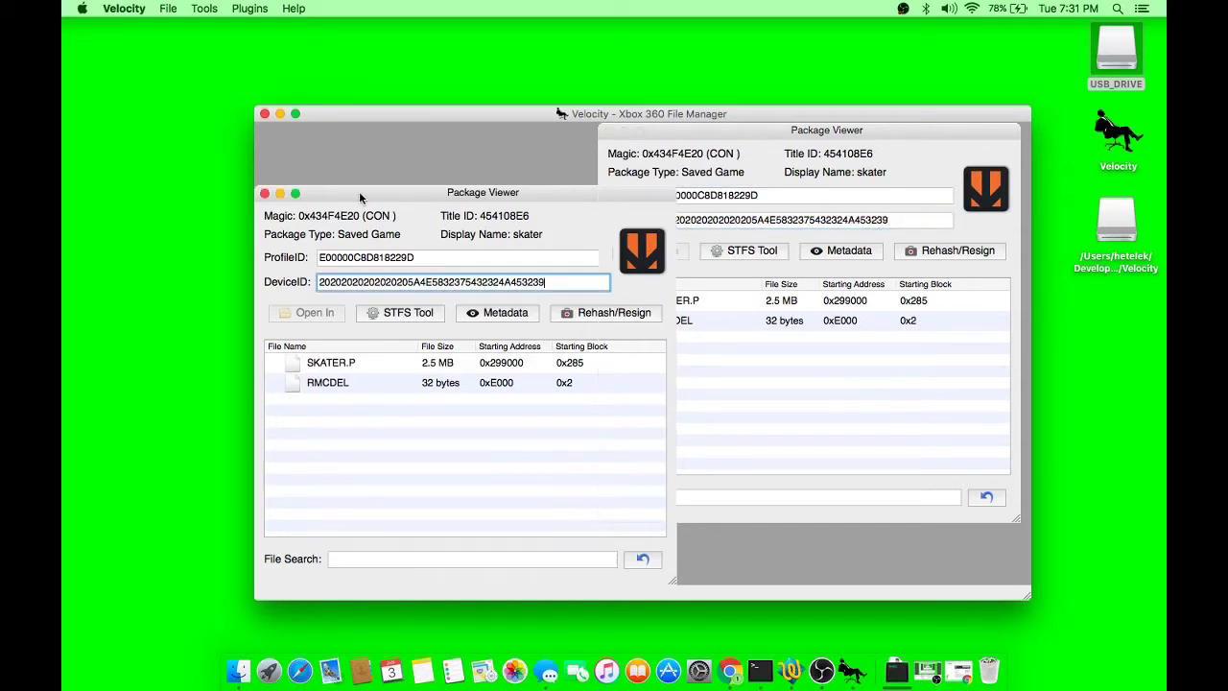
Close the USB save's viewer, Rehash/Resign the modded ALIAS_SKATER, then close its viewer
click(265, 193)
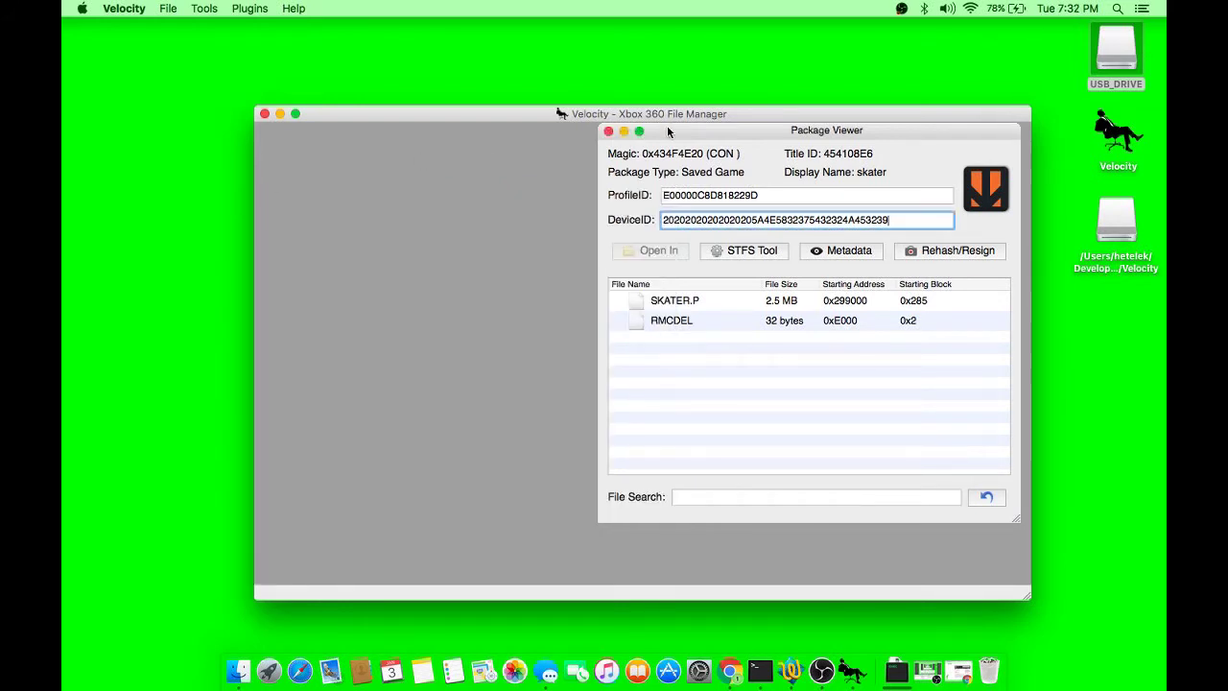
drag(669, 132, 515, 161)
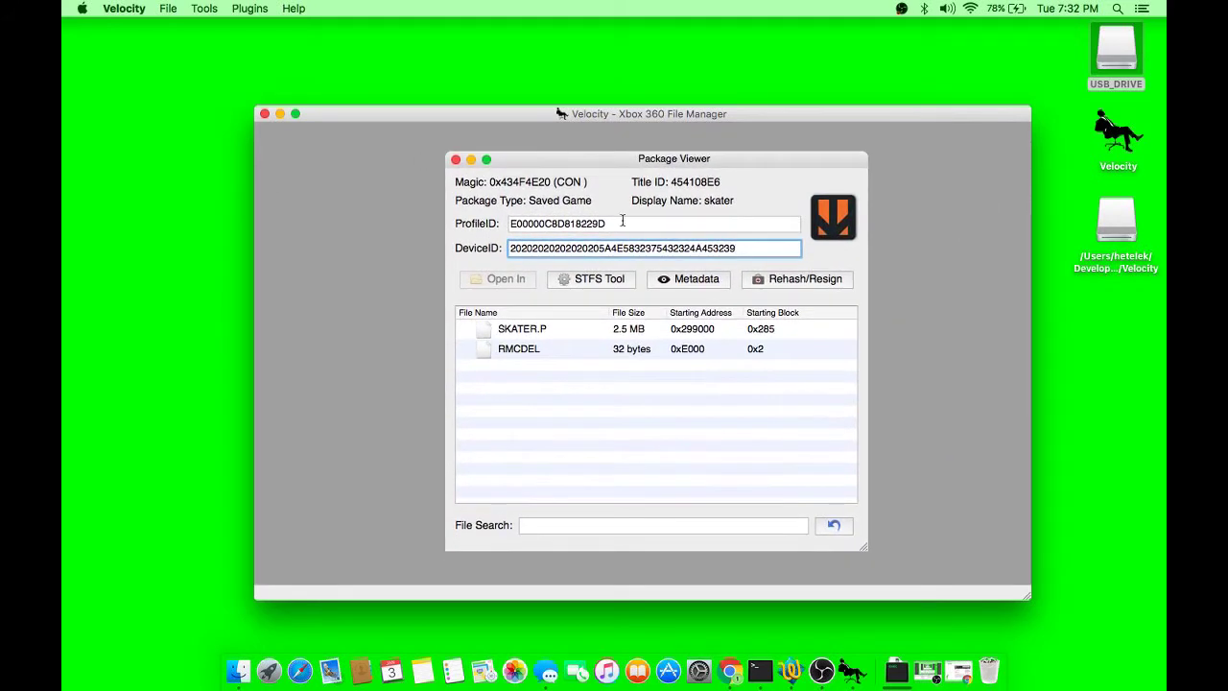
click(798, 280)
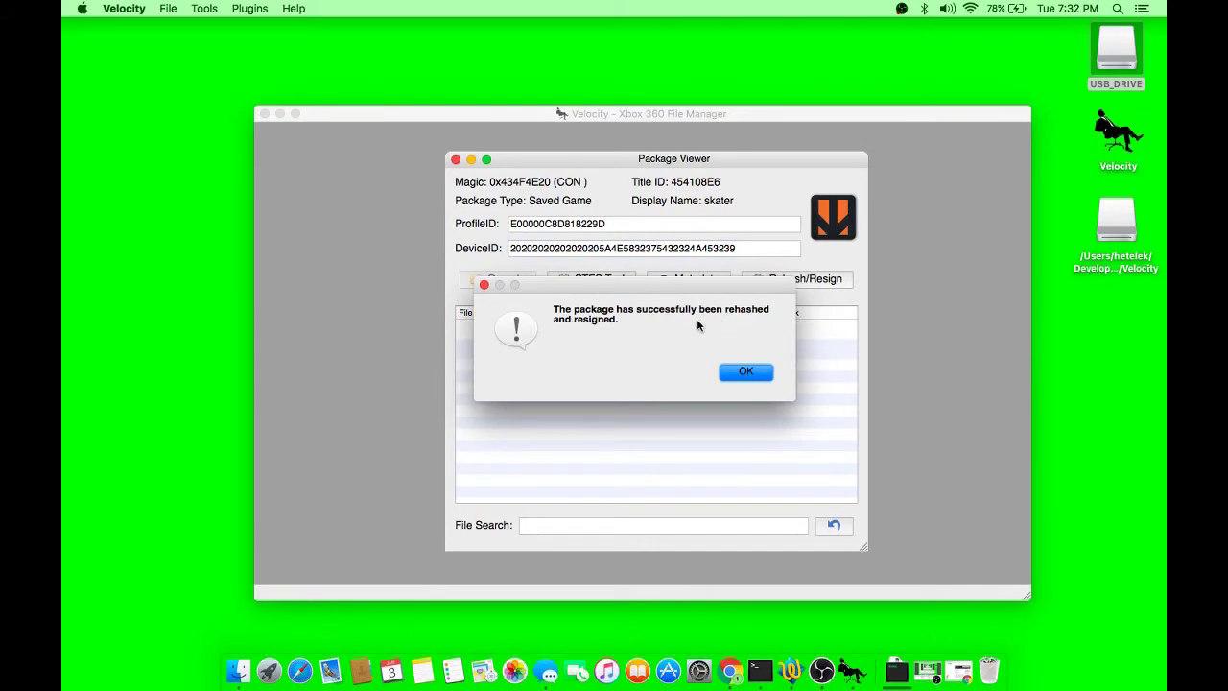
click(753, 373)
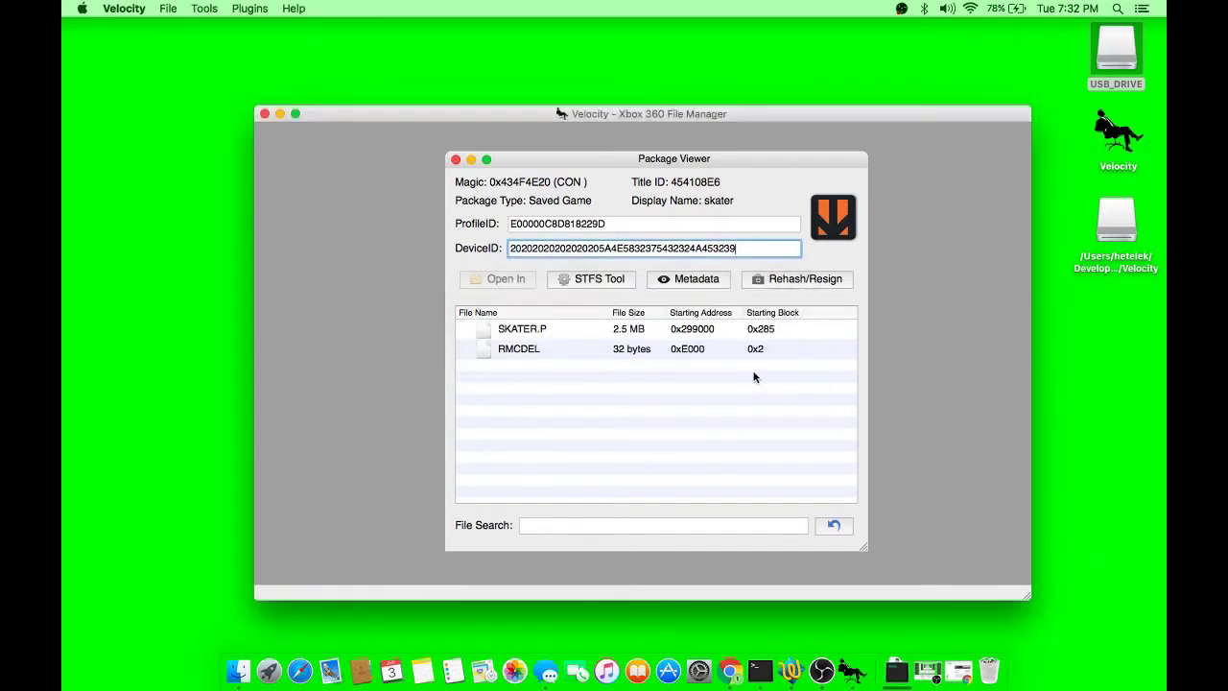
click(457, 160)
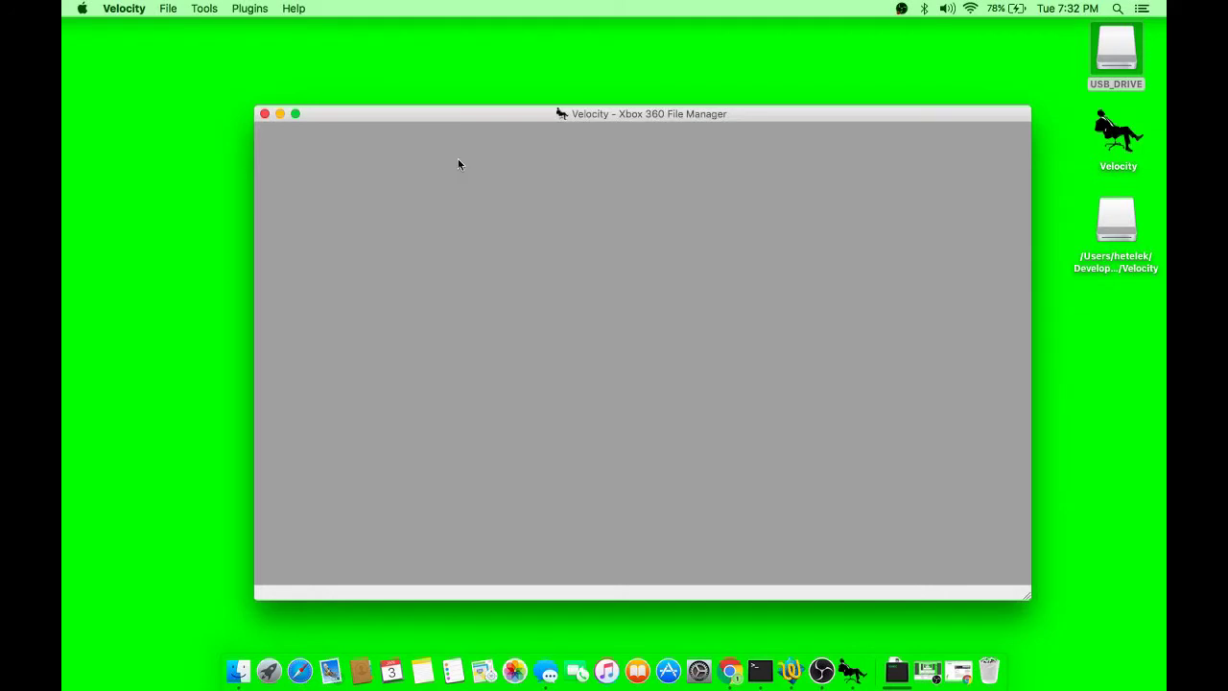
Quit Velocity, search This Mac for alias_skater, and bring up actions for the USB drive's ALIAS_SKATER
click(265, 115)
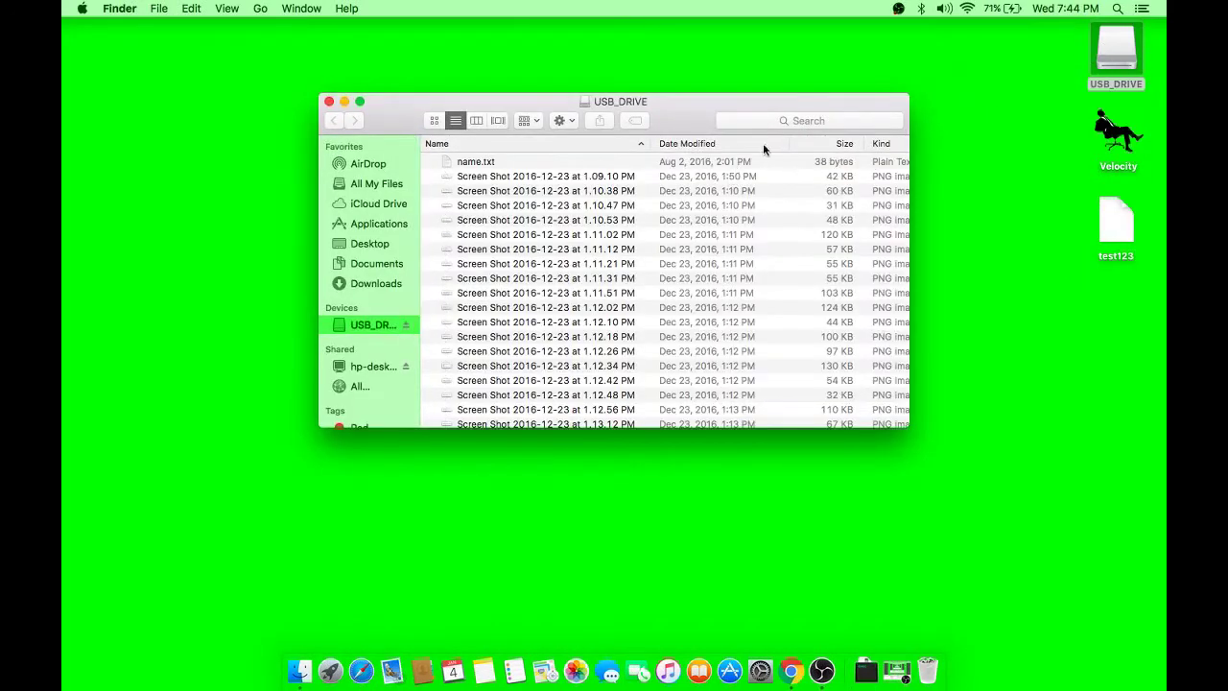
click(801, 124)
text(a)
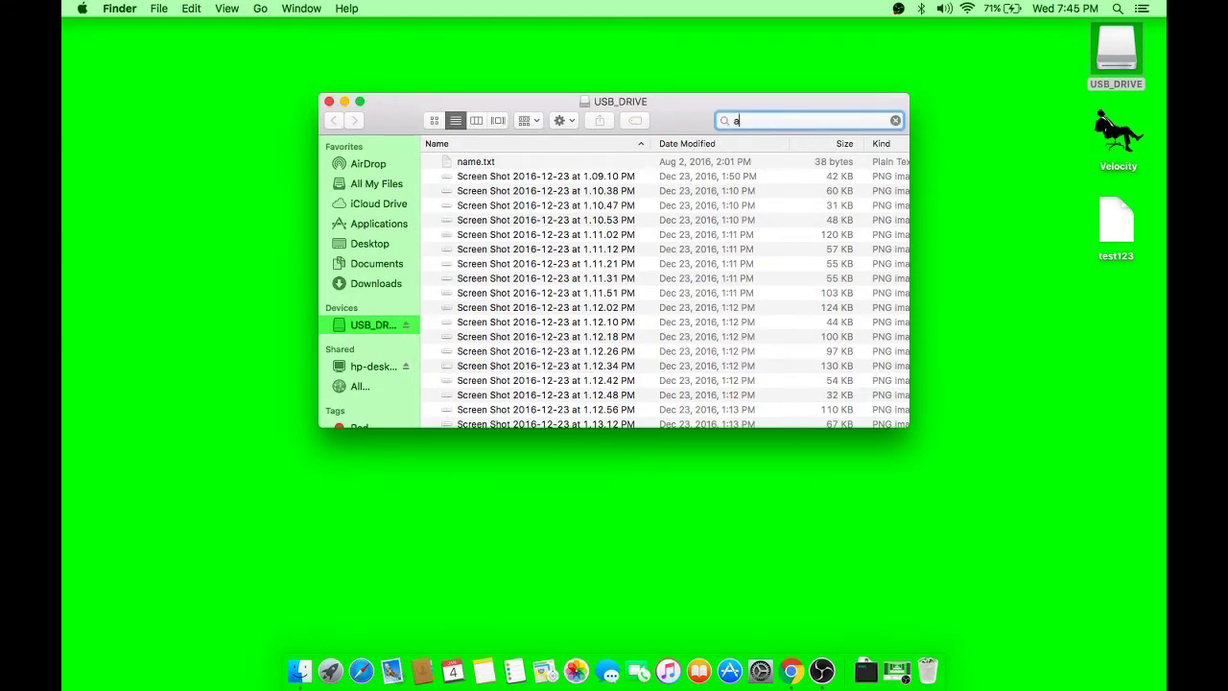
text(lias_)
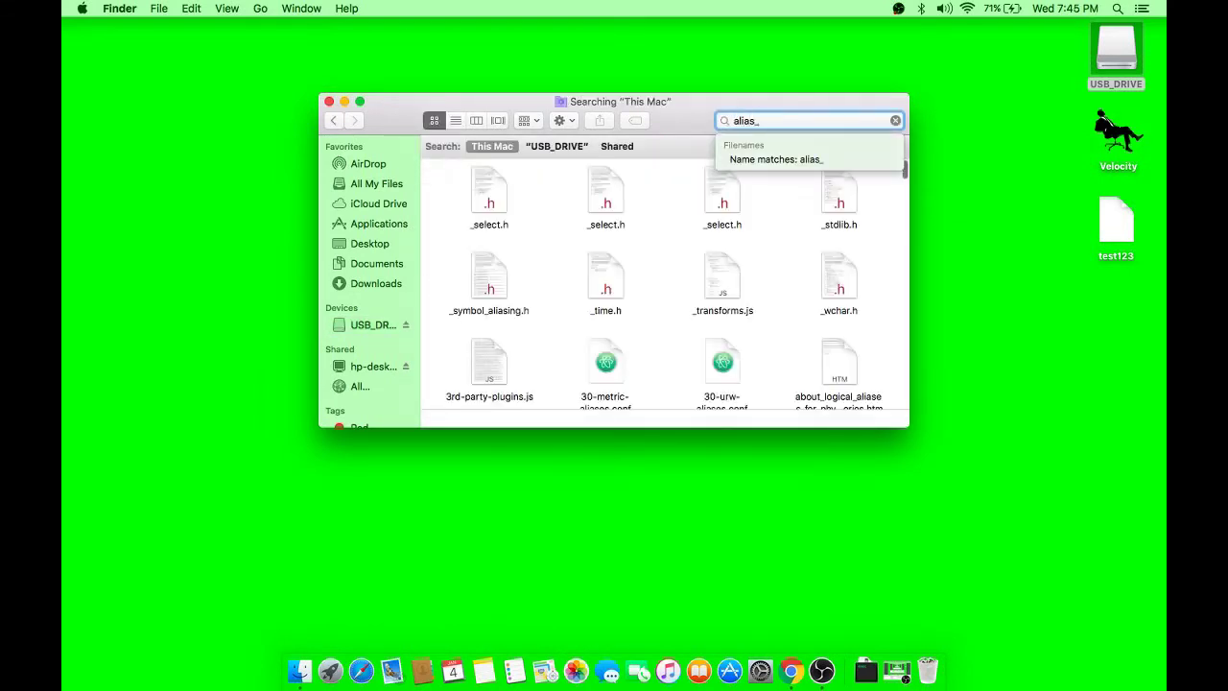
text(skater)
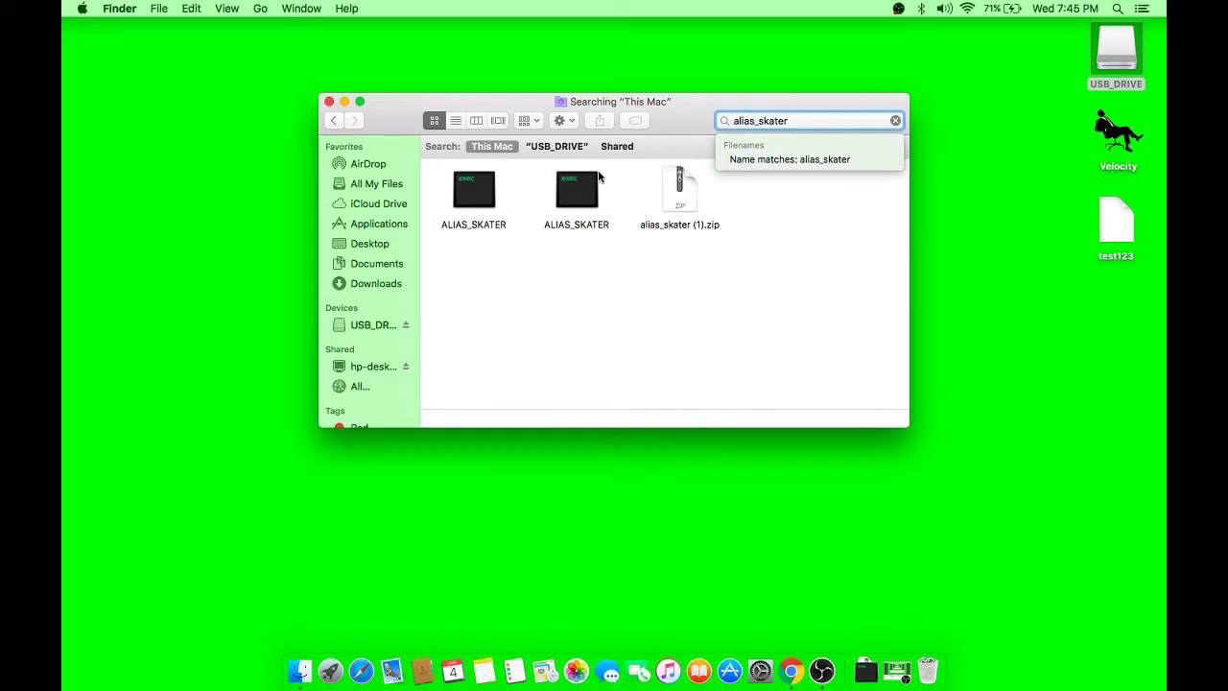
click(486, 206)
click(538, 203)
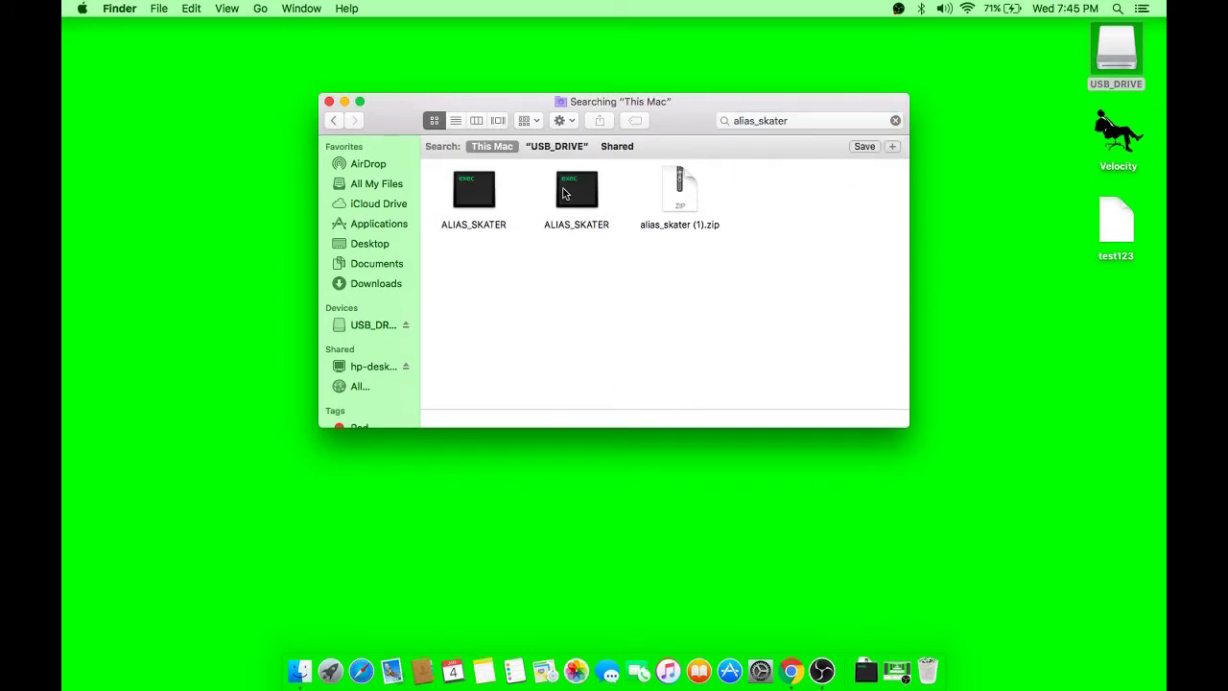
click(565, 194)
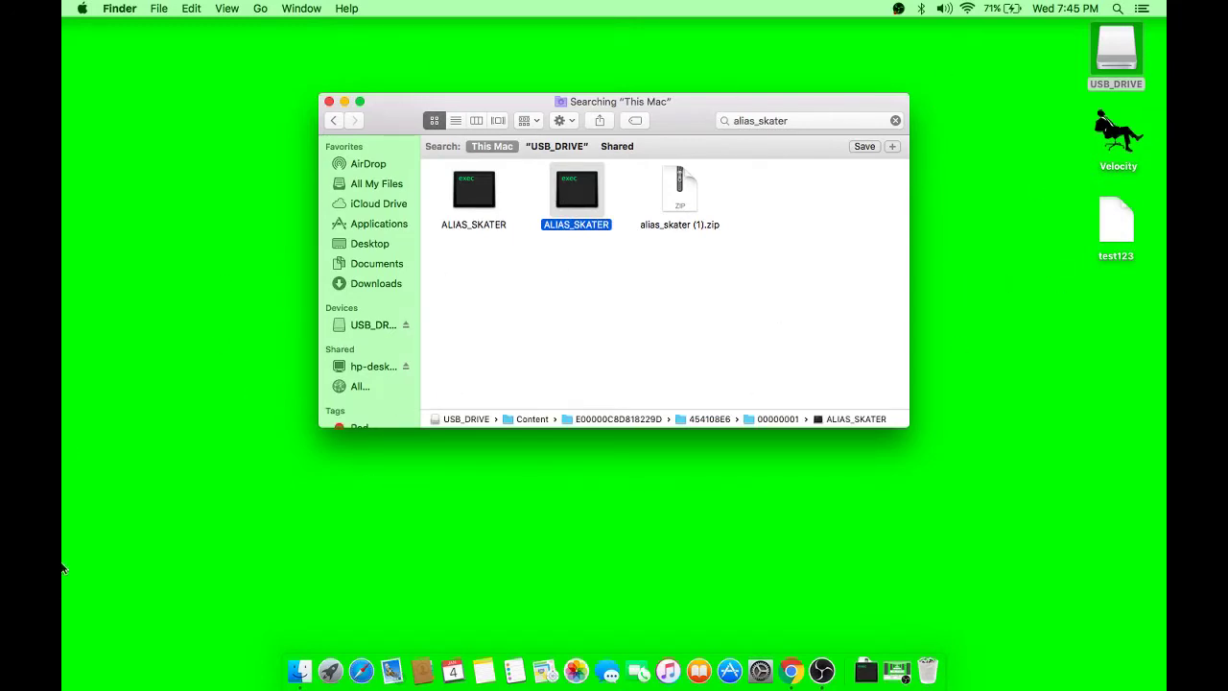
right_click(580, 204)
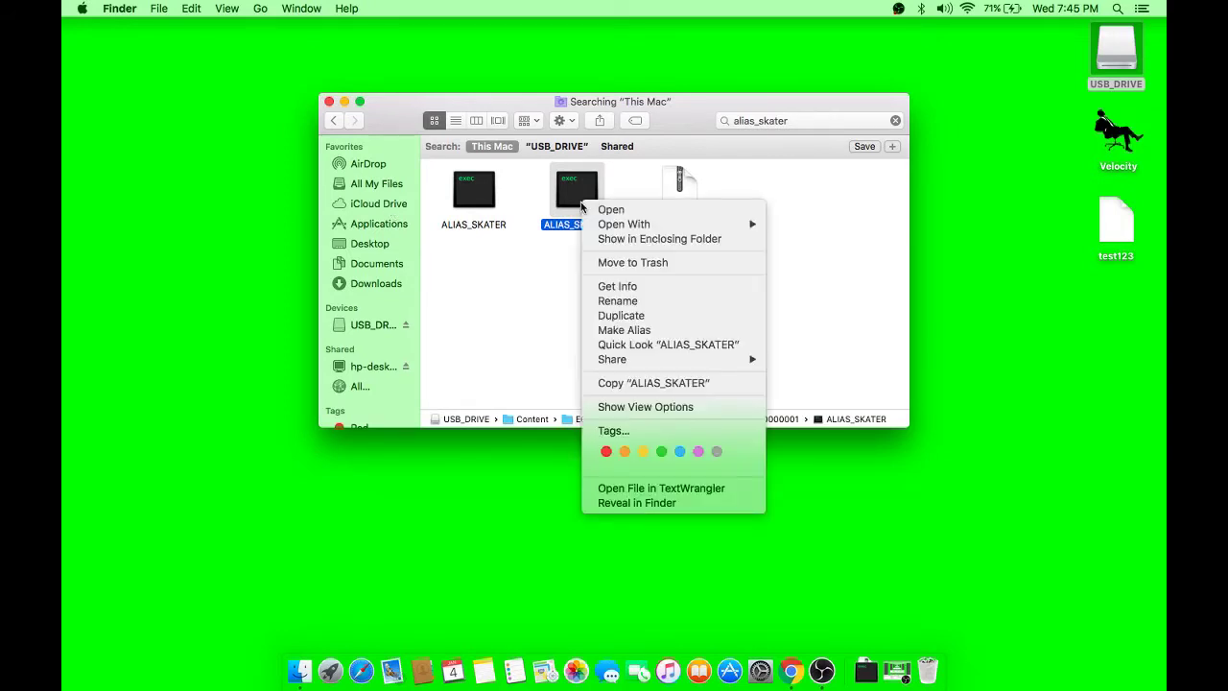
Copy the Downloads ALIAS_SKATER save into USB_DRIVE's 00000001 folder, replacing the older copy
click(623, 241)
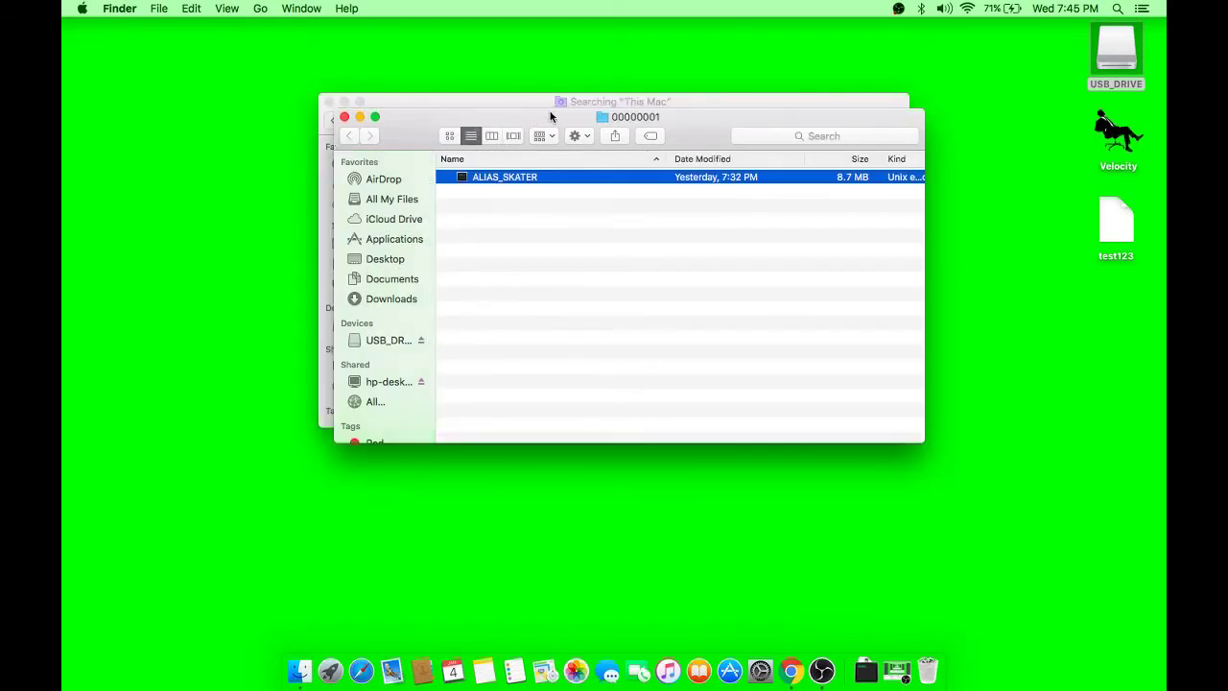
drag(542, 113, 648, 290)
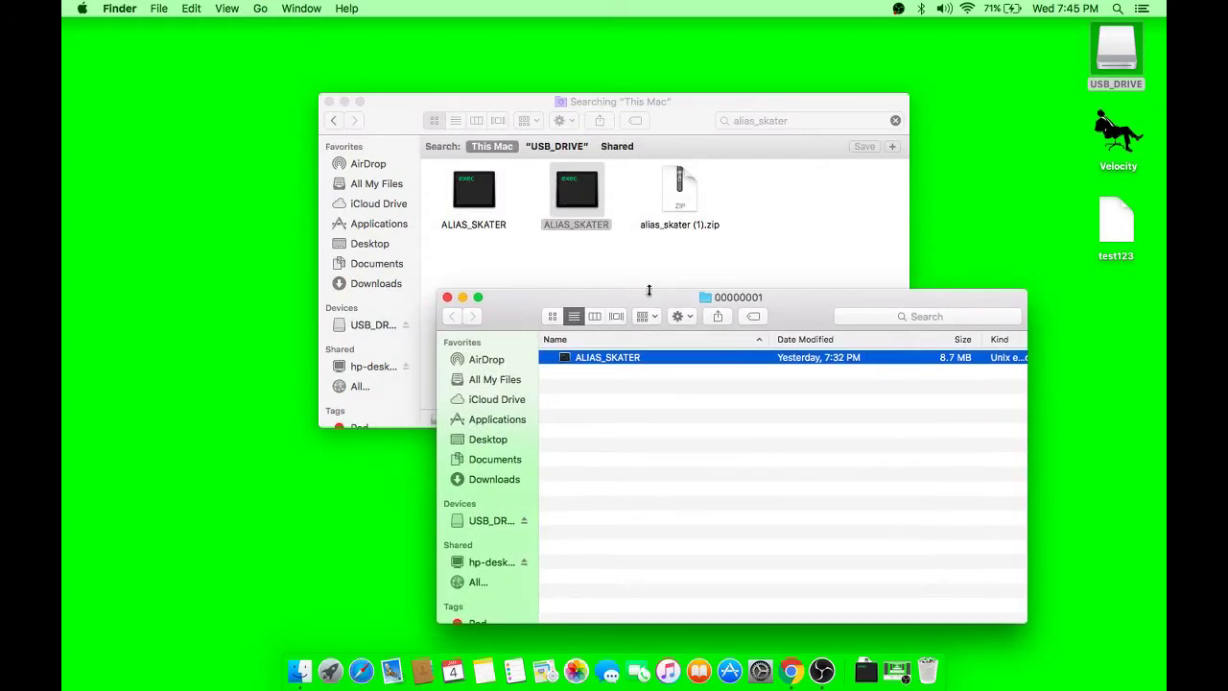
click(469, 197)
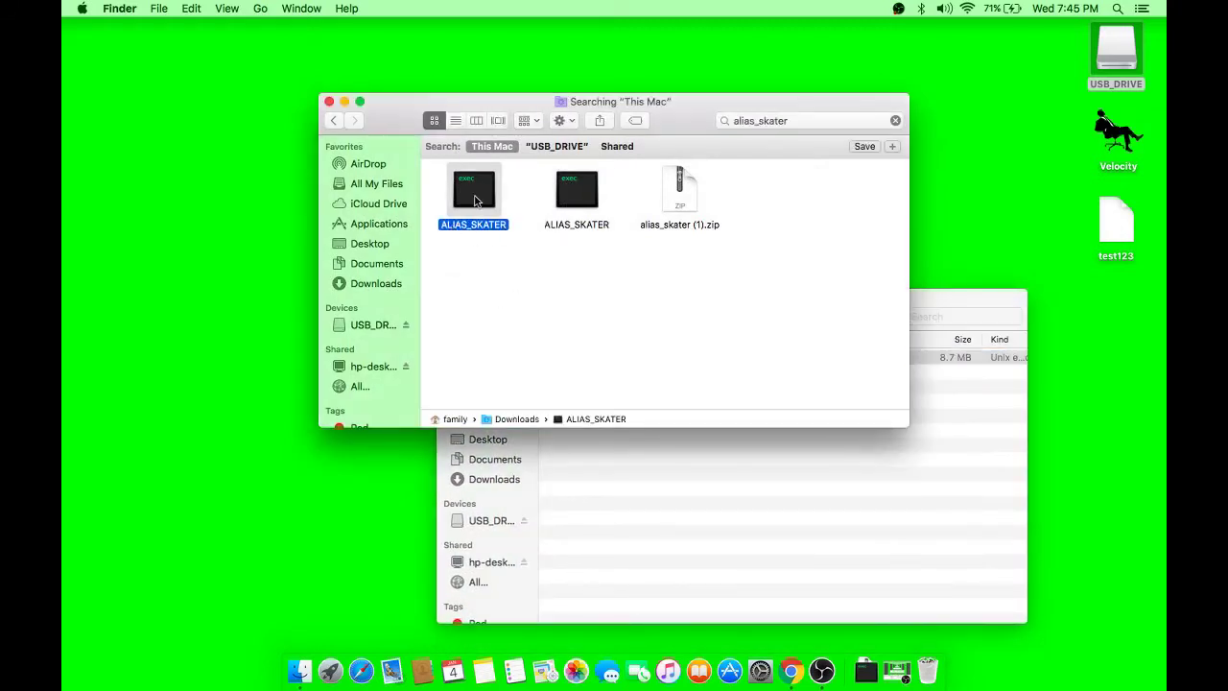
mouse_move(477, 201)
mouse_down()
mouse_move(623, 378)
mouse_move(665, 452)
mouse_move(660, 491)
mouse_move(643, 505)
mouse_move(592, 487)
mouse_move(612, 487)
mouse_up()
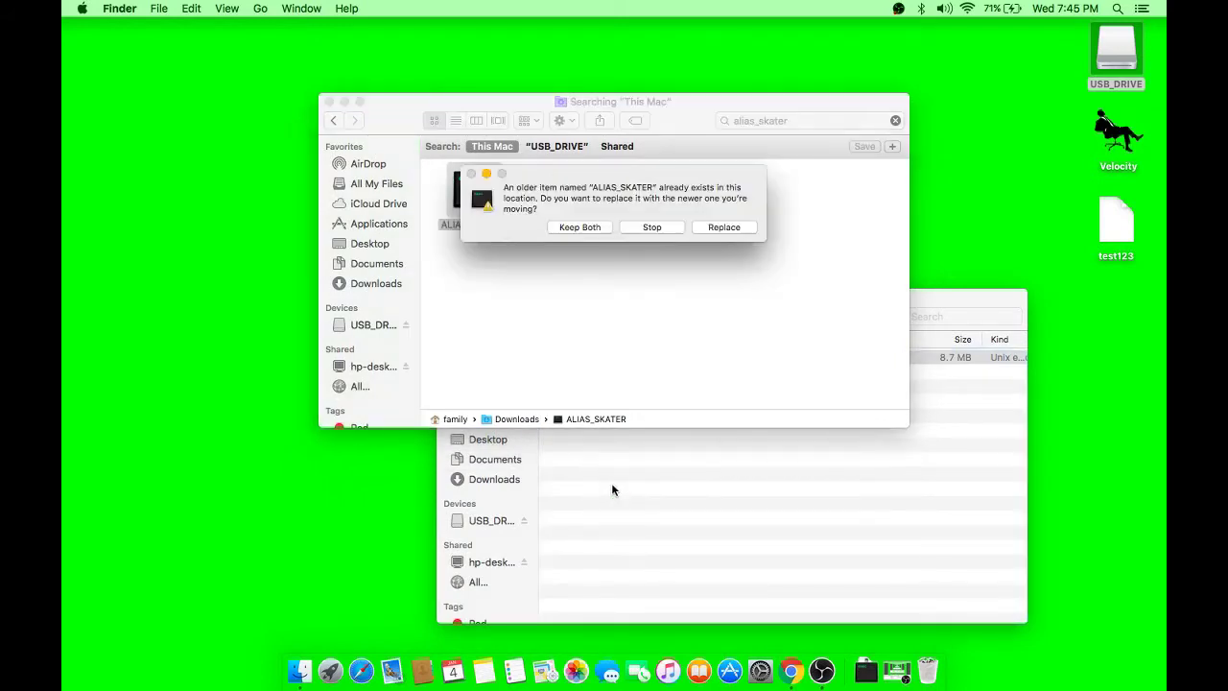
click(717, 227)
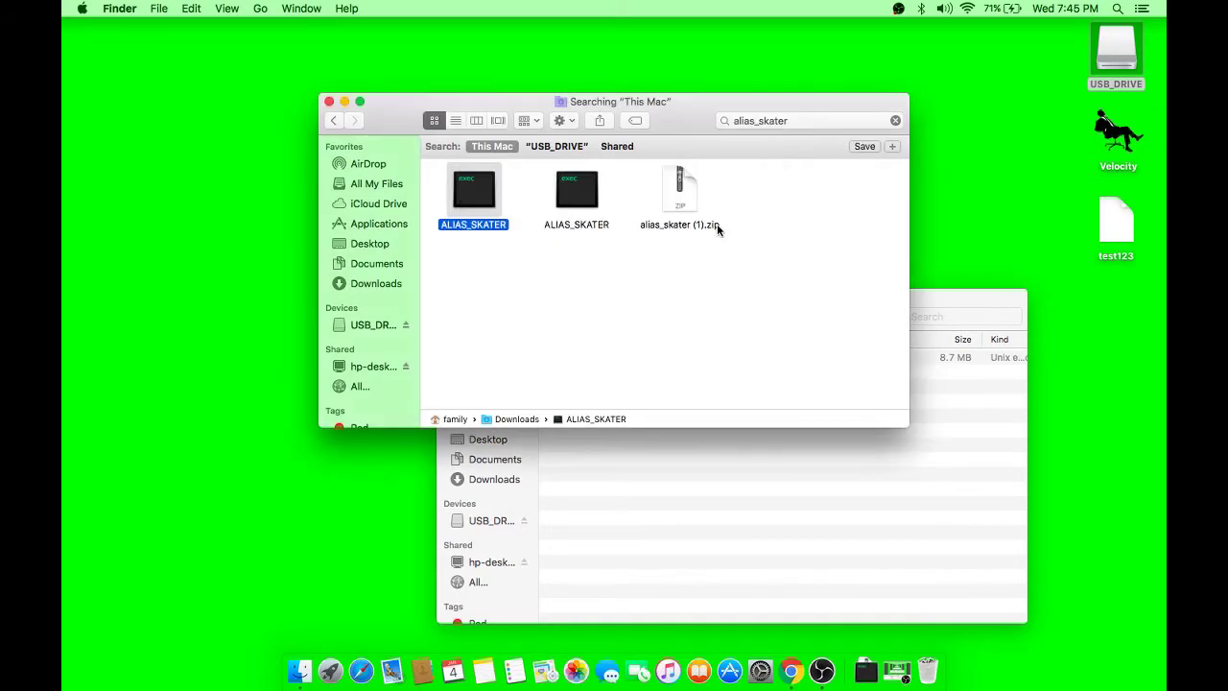
Confirm the second ALIAS_SKATER result is on USB_DRIVE, then close both Finder windows
click(579, 178)
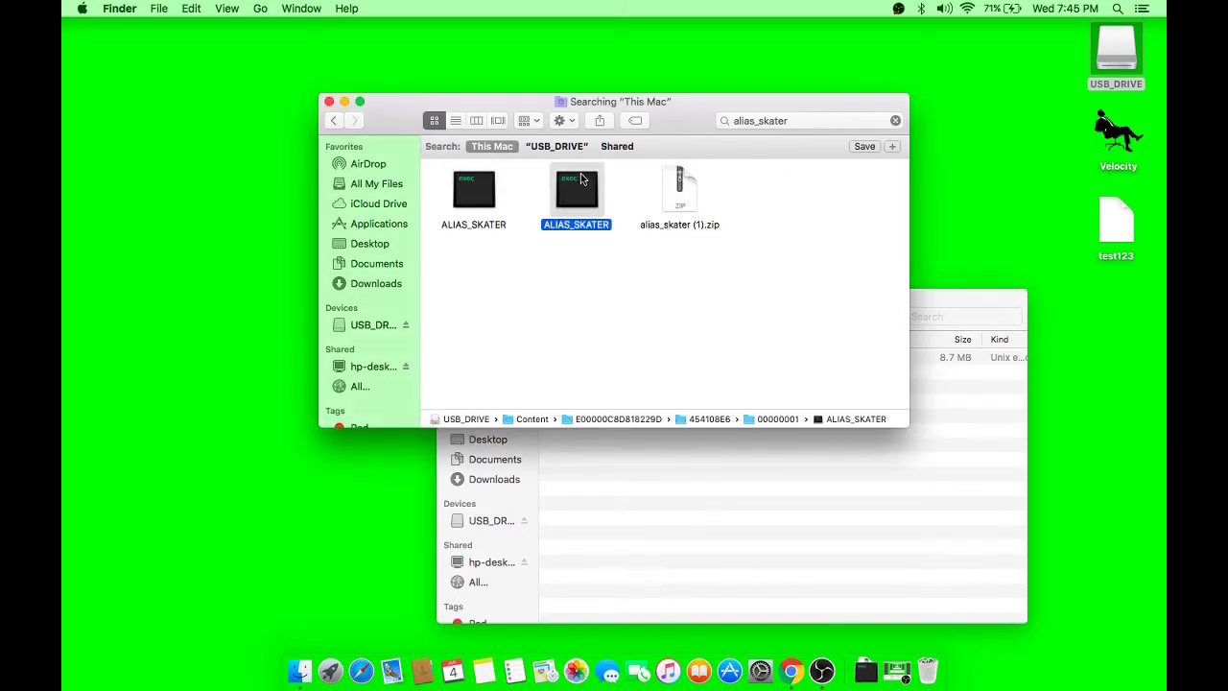
click(327, 103)
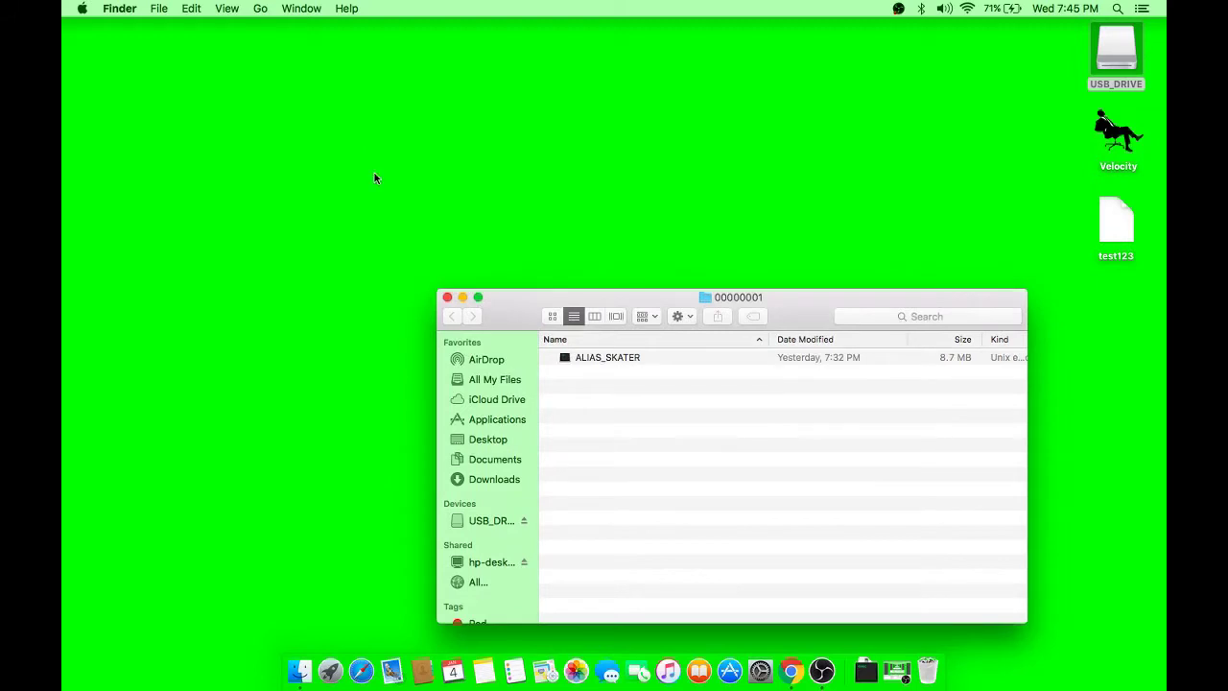
click(448, 297)
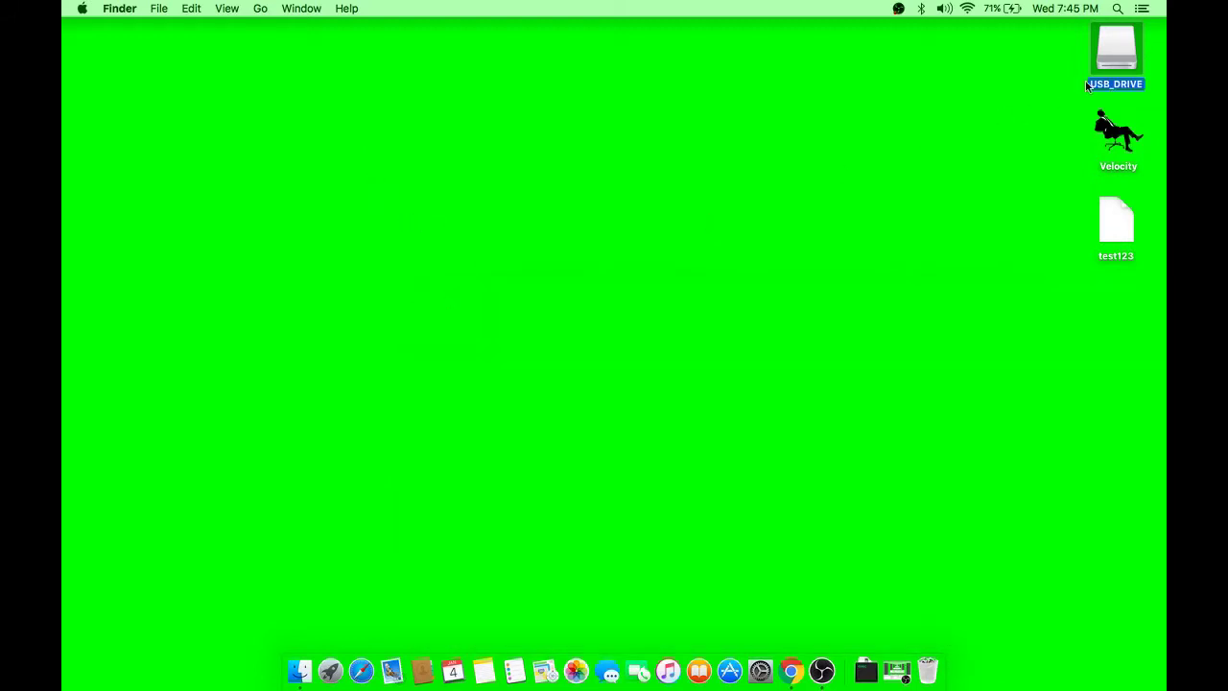
Drag the USB_DRIVE desktop icon onto the Dock's Eject icon to unmount it
mouse_move(1127, 62)
mouse_down()
mouse_move(959, 271)
mouse_move(970, 285)
mouse_move(967, 213)
mouse_move(950, 391)
mouse_move(927, 474)
mouse_move(928, 680)
mouse_move(928, 656)
mouse_up()
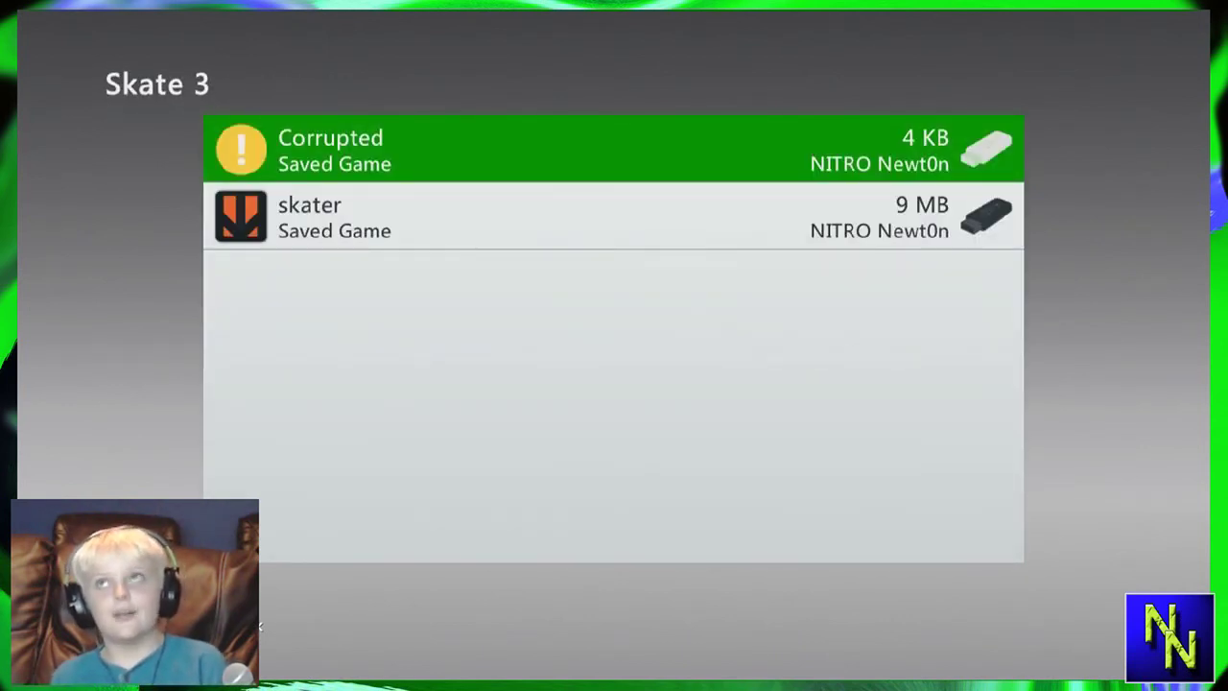
Delete the 4 KB Corrupted Skate 3 save and back out to the storage devices list
key(Return)
key(Return)
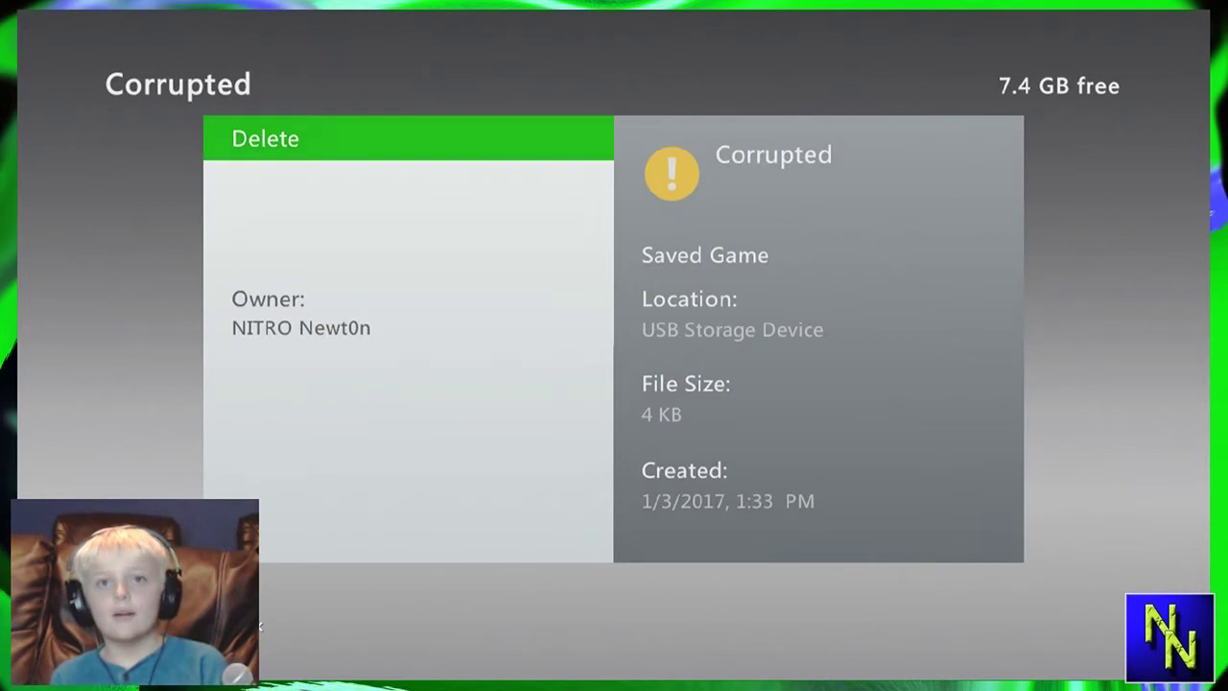
key(Return)
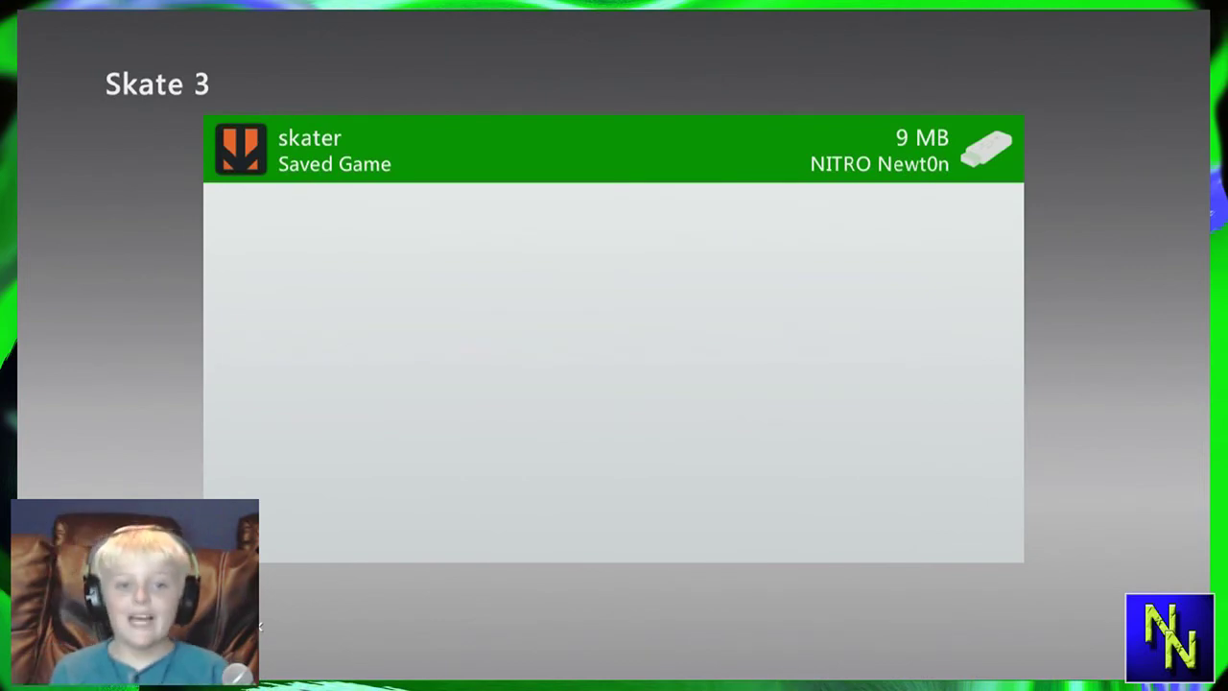
key(Escape)
key(Escape)
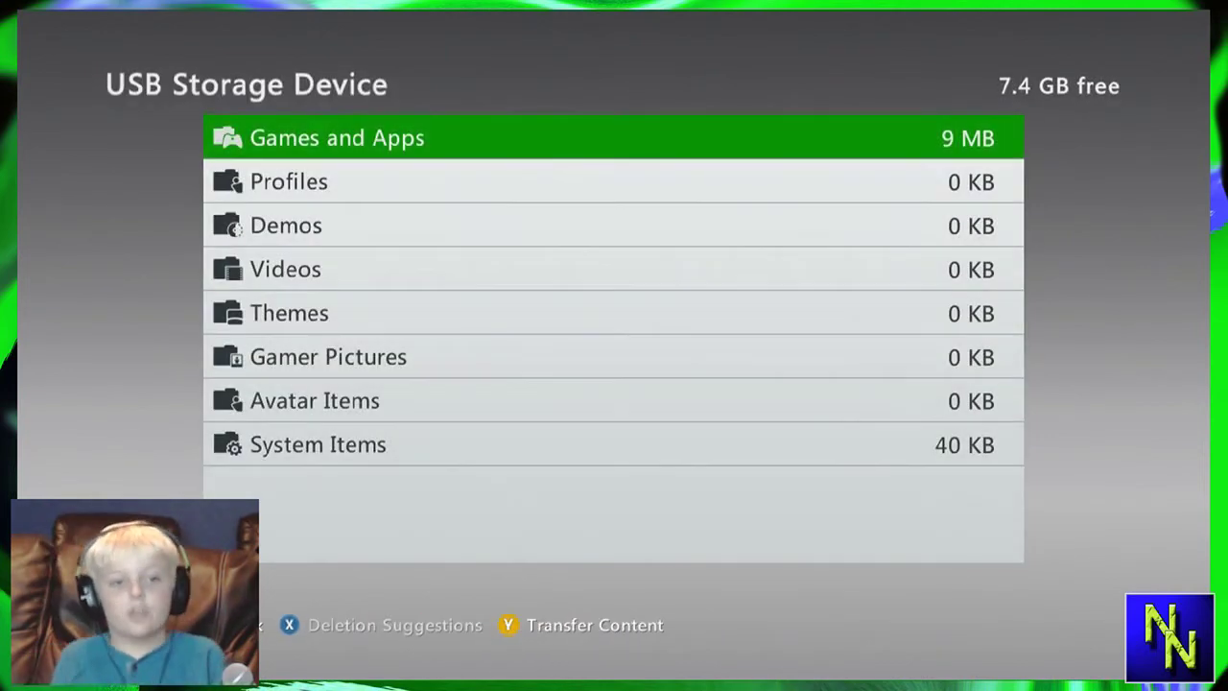
key(Escape)
key(Escape)
key(Escape)
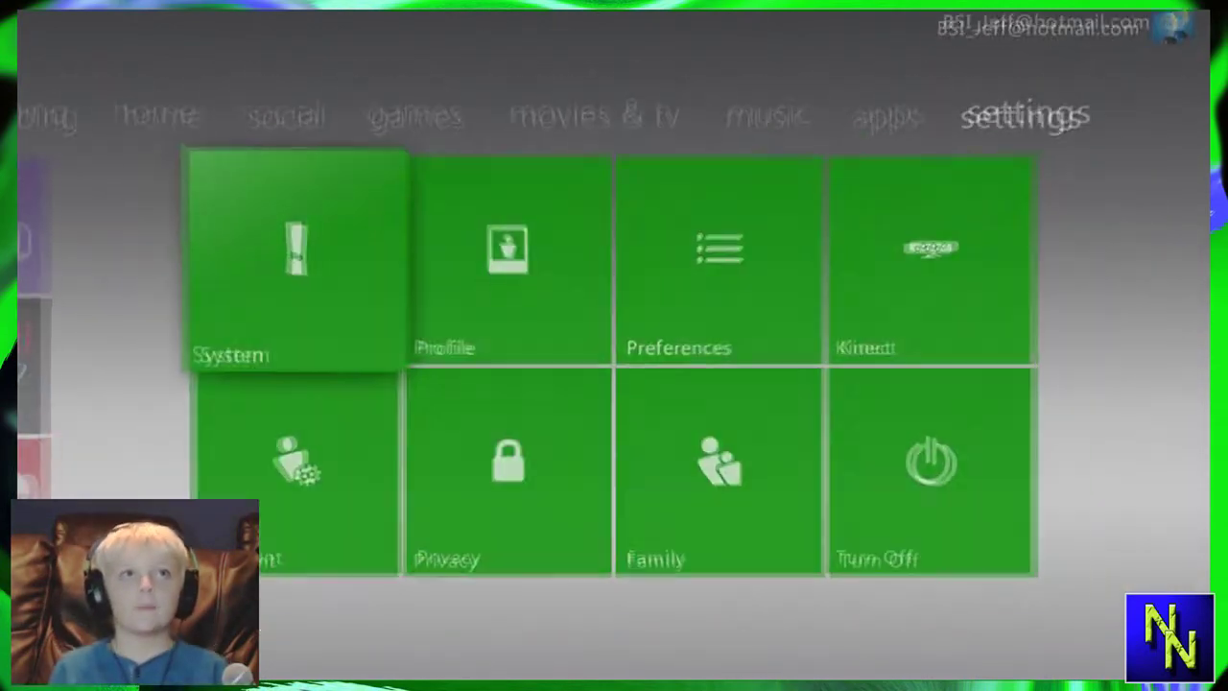
Return to the dashboard, open My Games, and move through the library toward Skate 3
key(Left)
key(Left)
key(Left)
key(Left)
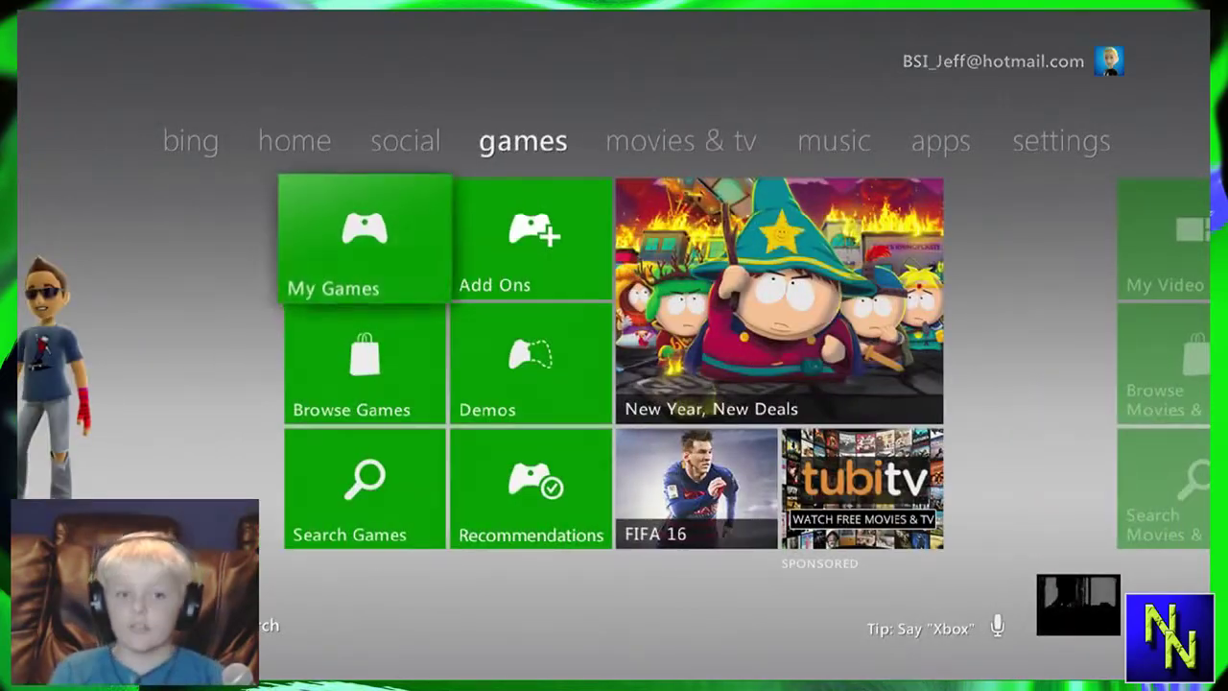
key(Return)
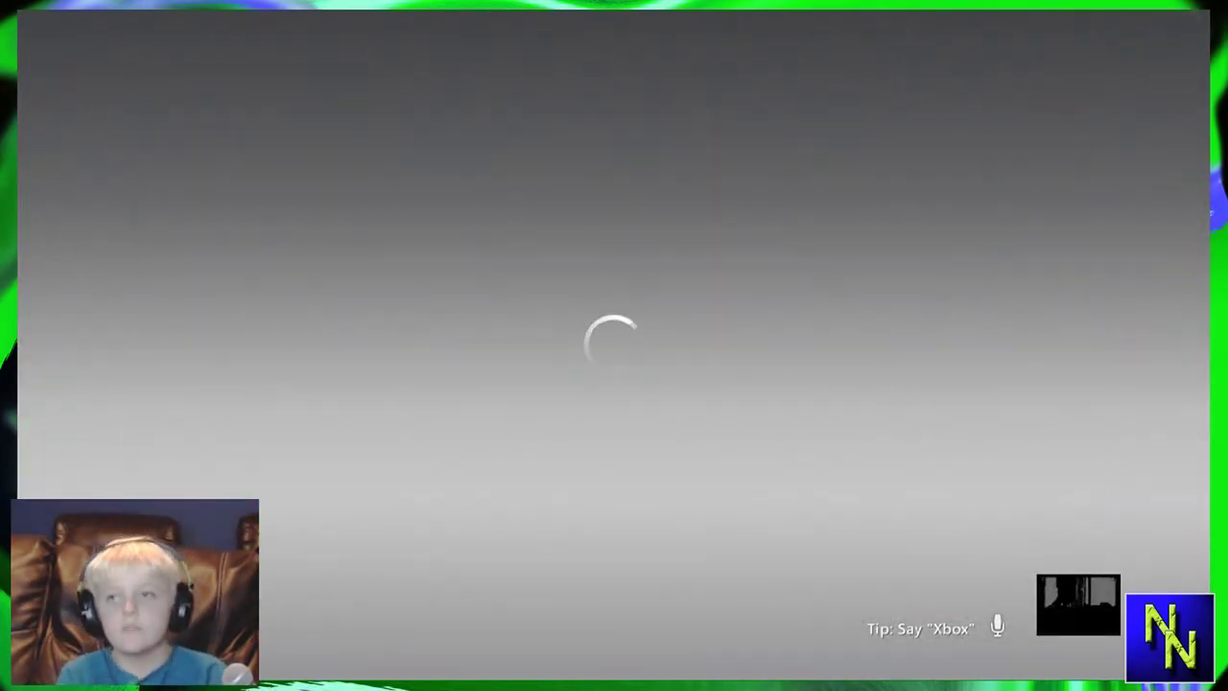
key(Right)
key(Right)
key(Right)
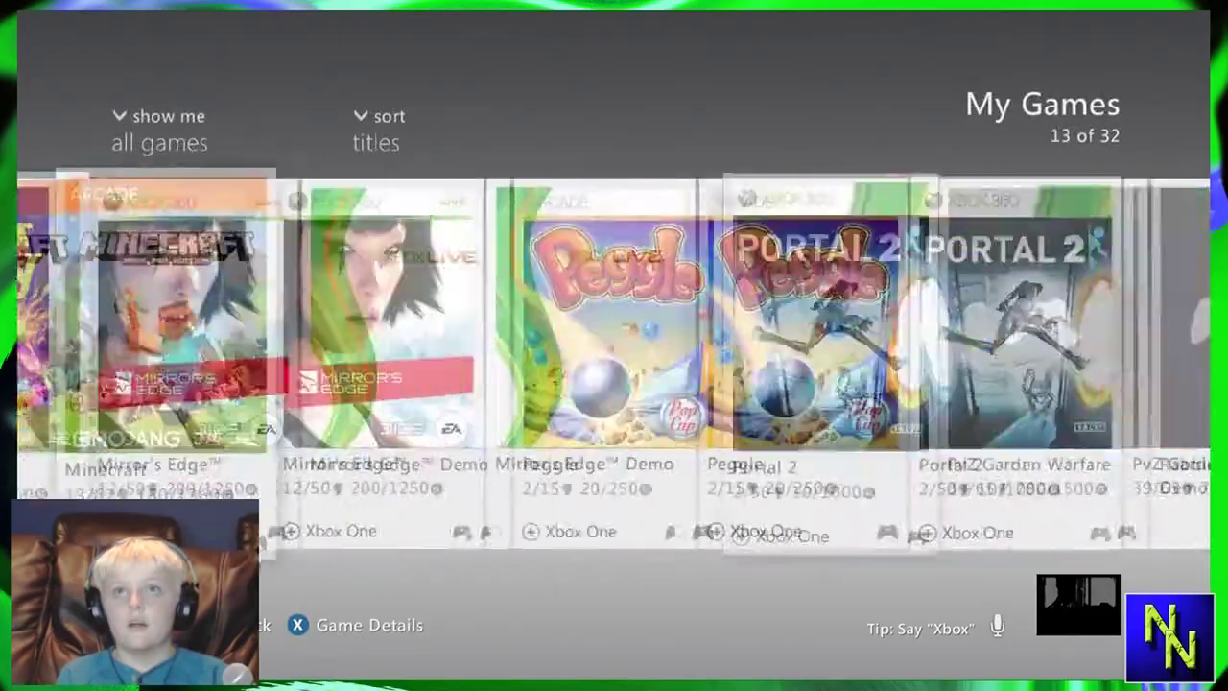
Launch Skate 3 in English on the modded save and highlight skater editing in Career
key(Right)
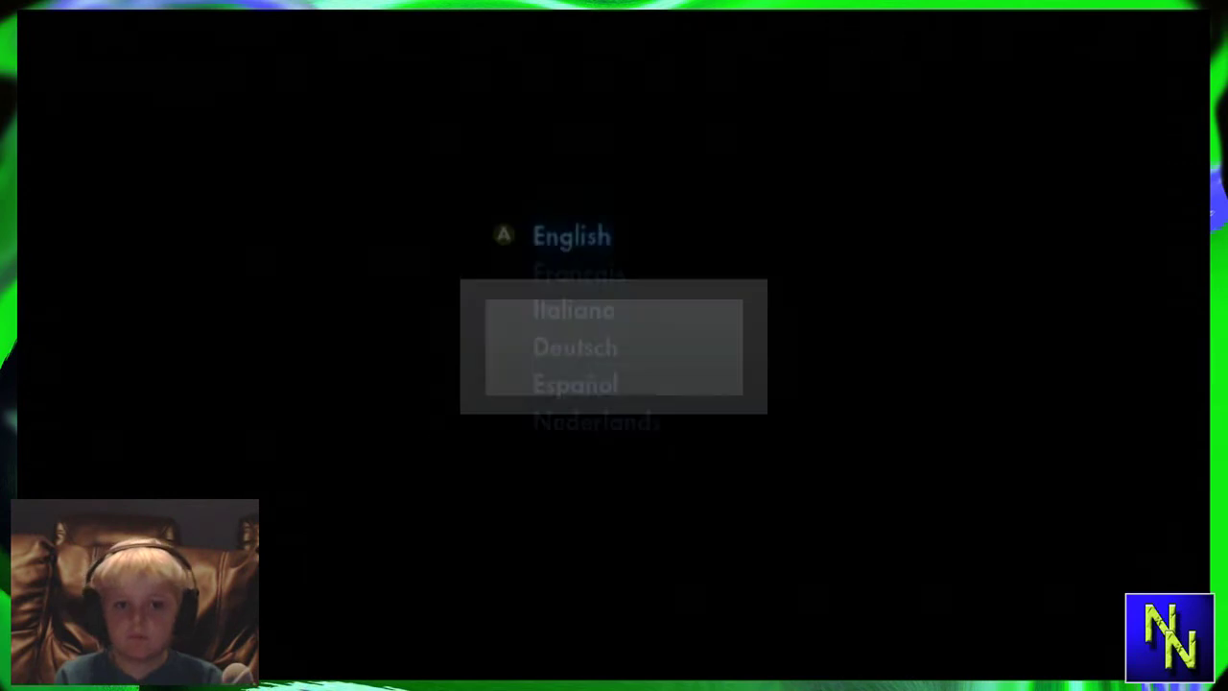
key(Return)
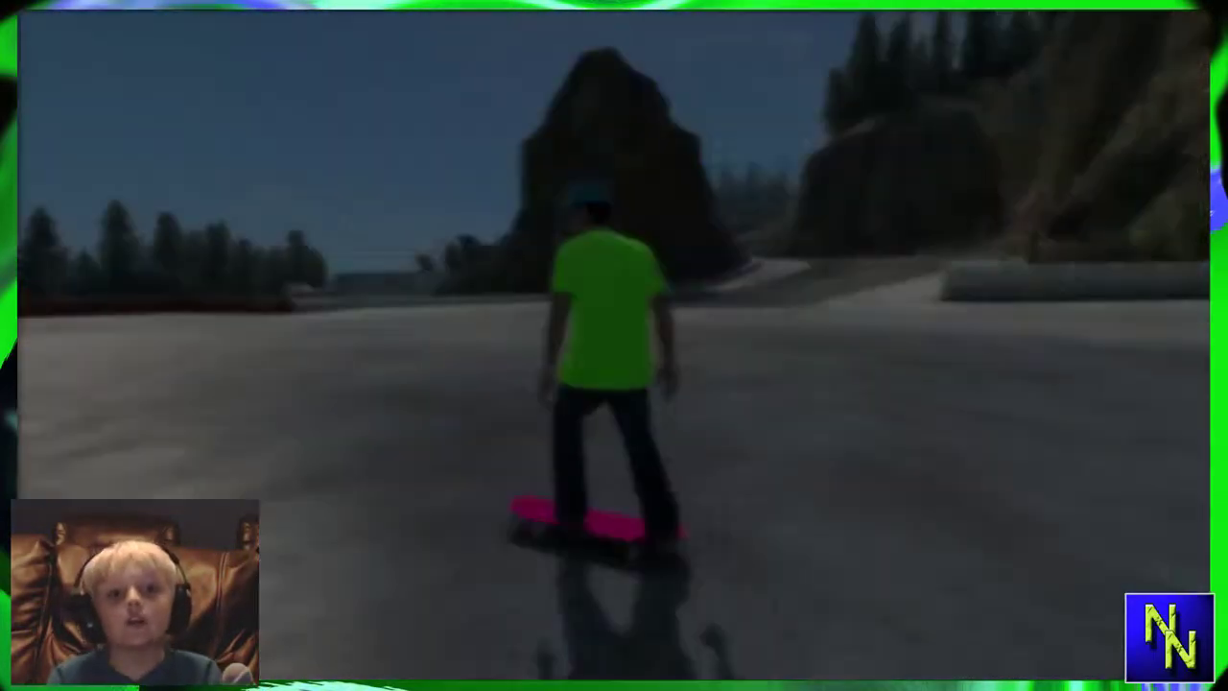
key(Down)
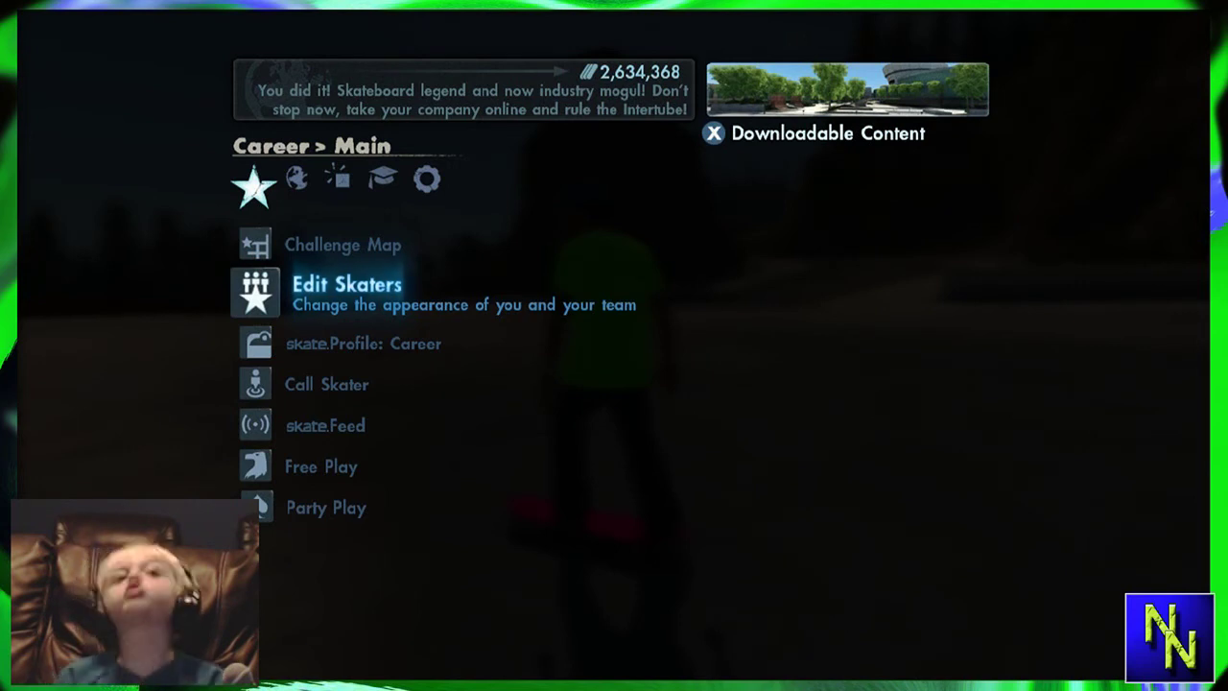
Go to Edit Skaters > Body Modification > Upper Body Tattoo and choose the Chest placement
key(Down)
key(Up)
key(Return)
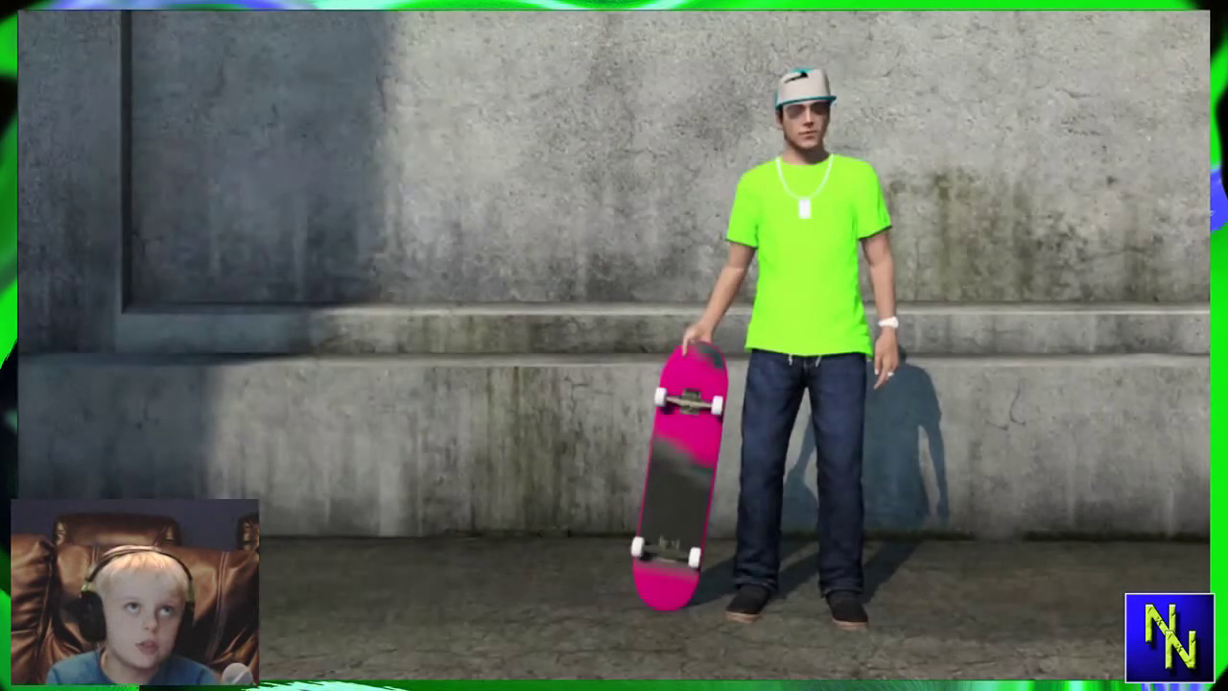
key(Down)
key(Return)
key(Escape)
key(Up)
key(Return)
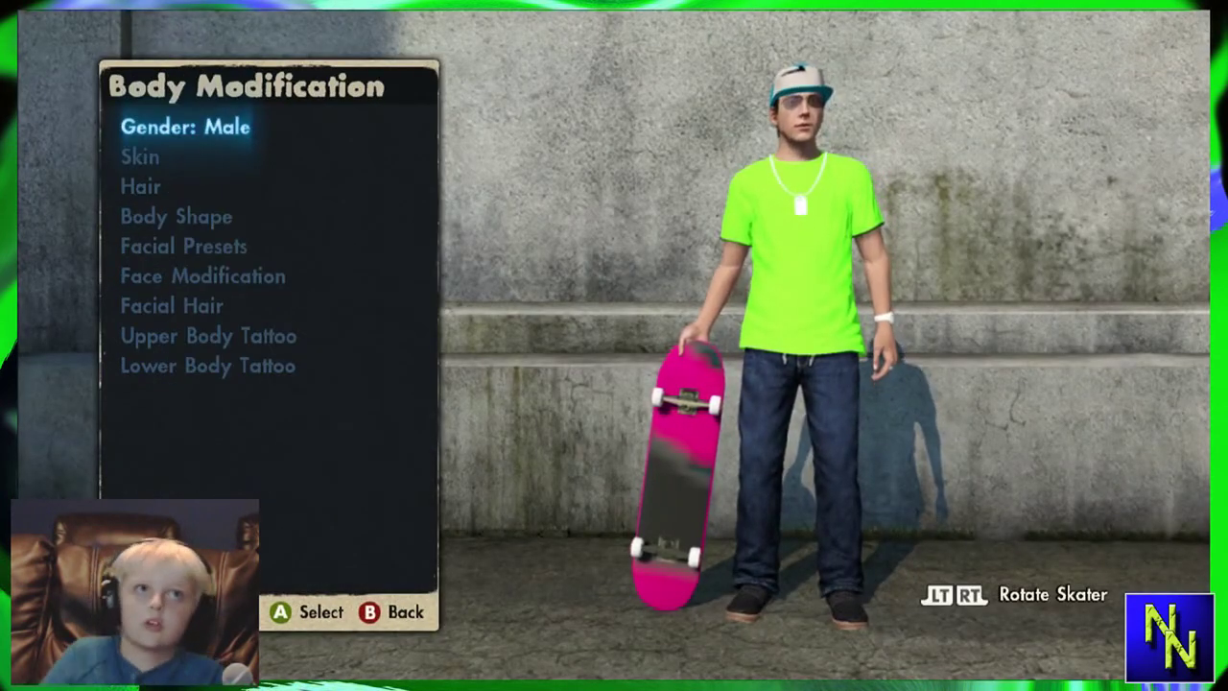
key(Down)
key(Down)
key(Down)
key(Return)
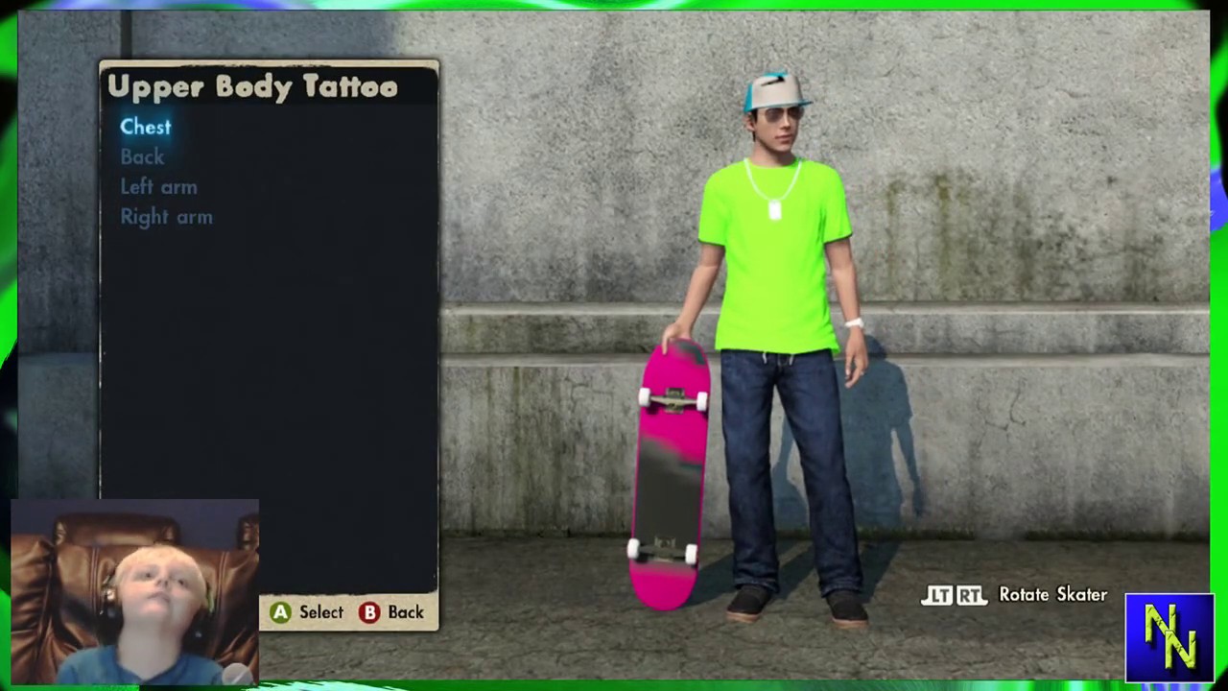
key(Return)
Preview custom graphics 1, 2 and 3 as the chest tattoo
key(Right)
key(Return)
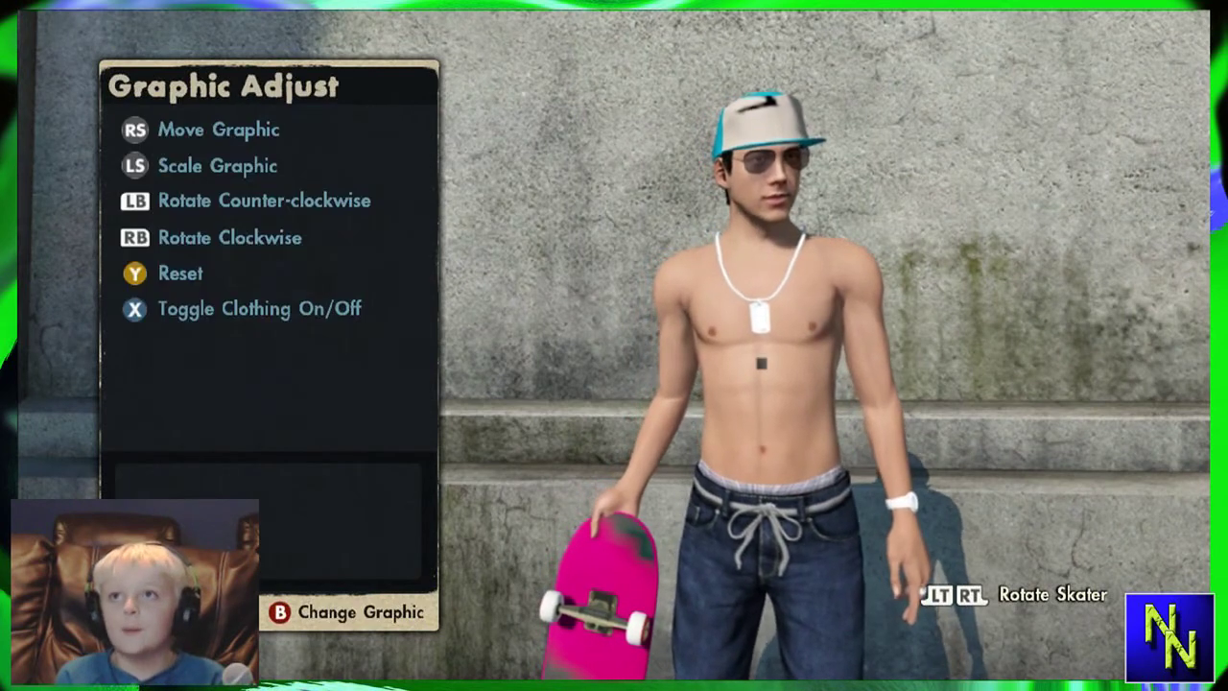
key(Up)
key(Escape)
key(Right)
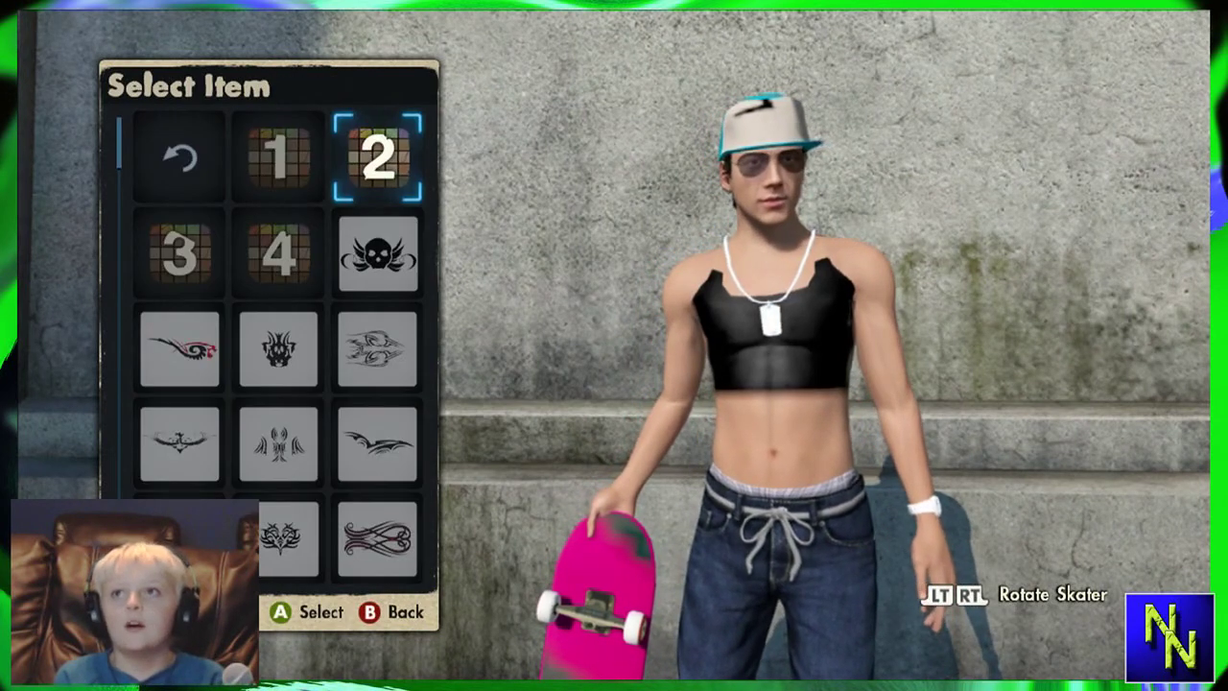
key(Return)
key(Escape)
key(Left)
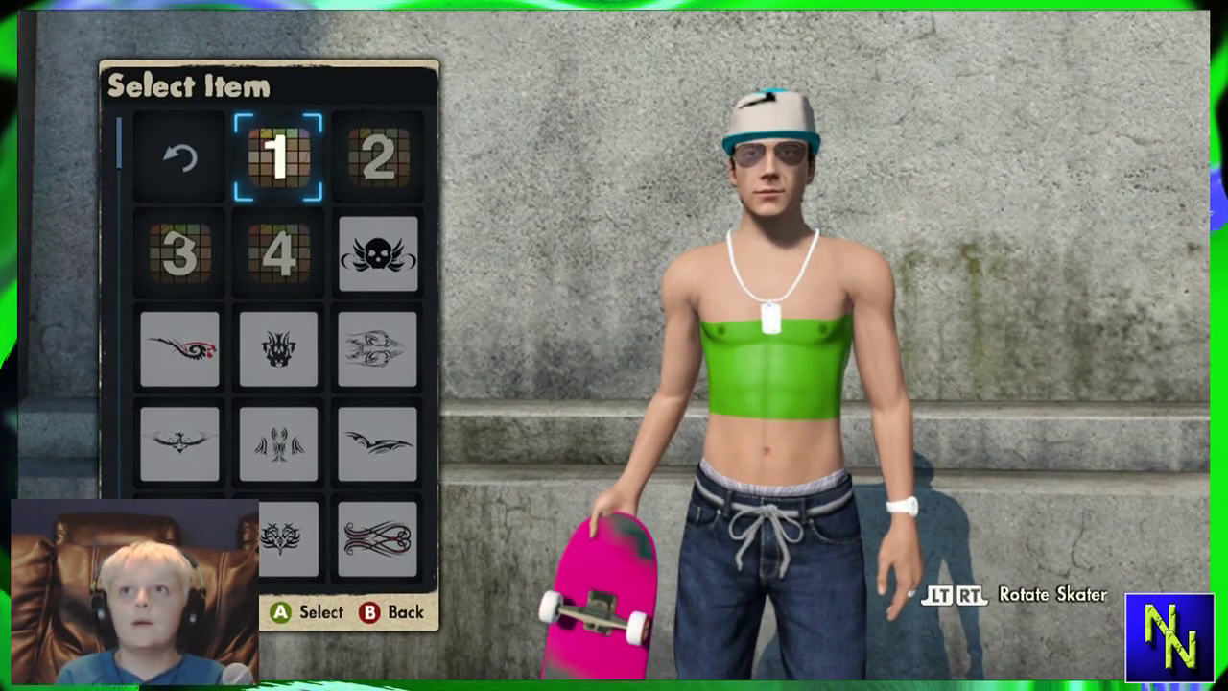
key(Down)
key(Left)
key(Return)
key(Escape)
Apply custom graphic 4 to the chest, enlarging it and rotating it upright
key(Right)
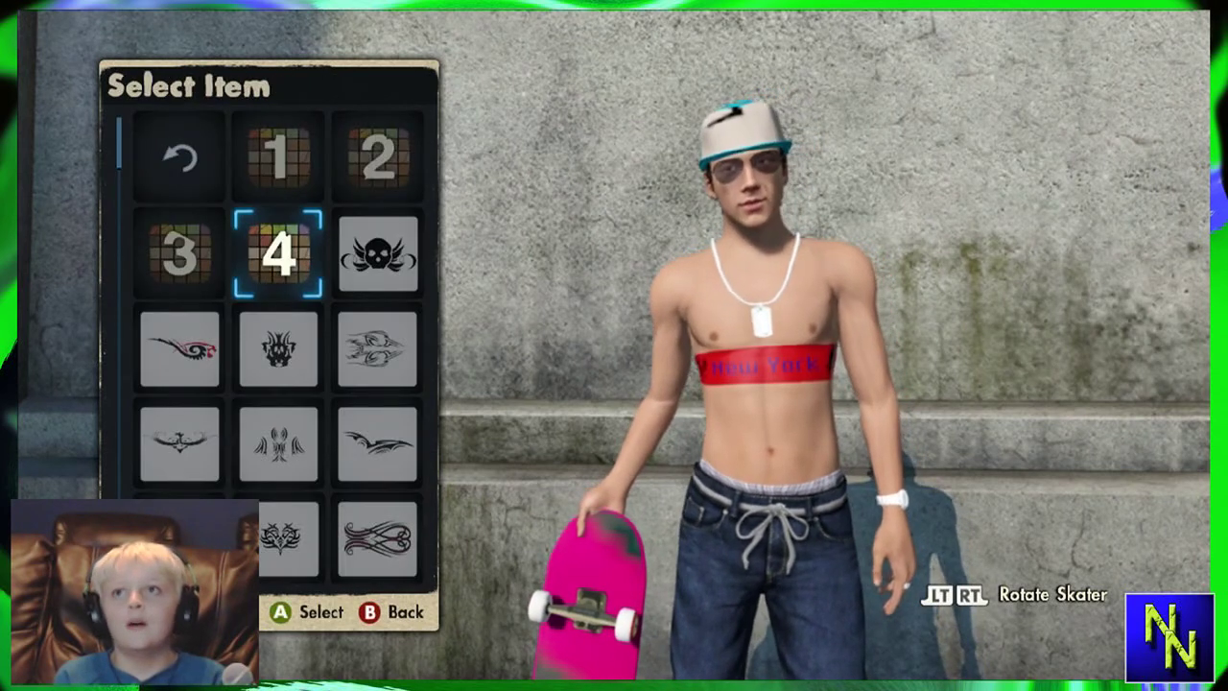
key(Return)
key(Up)
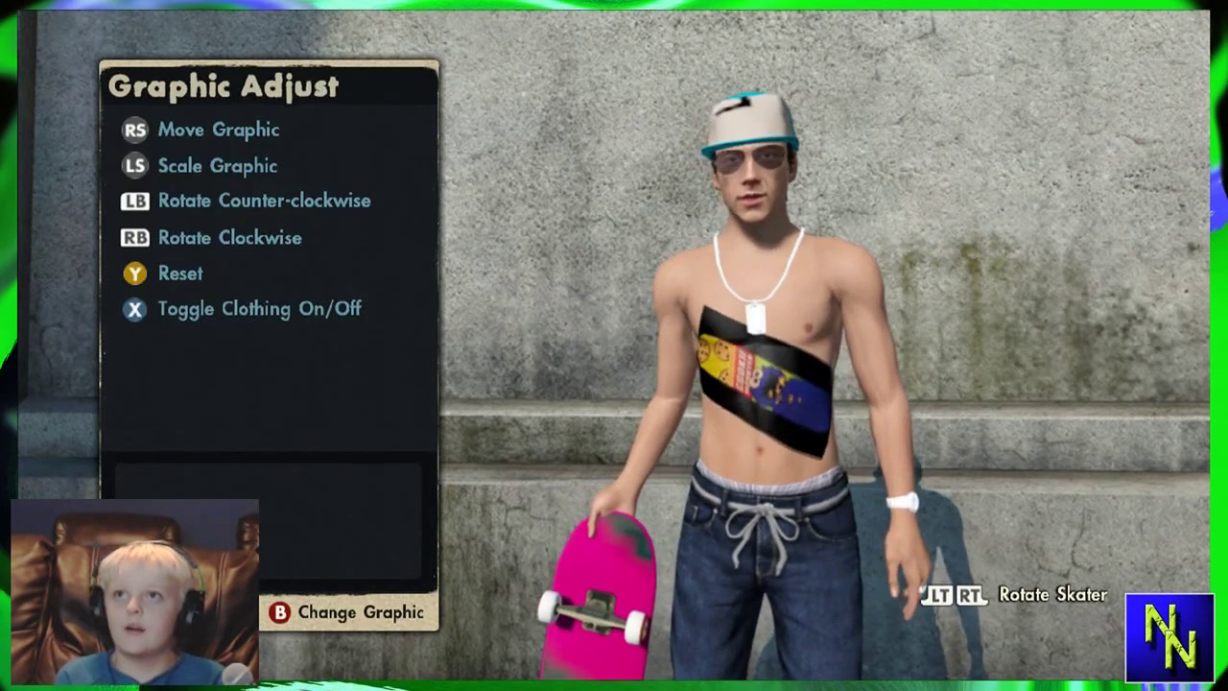
key(Right)
key(Escape)
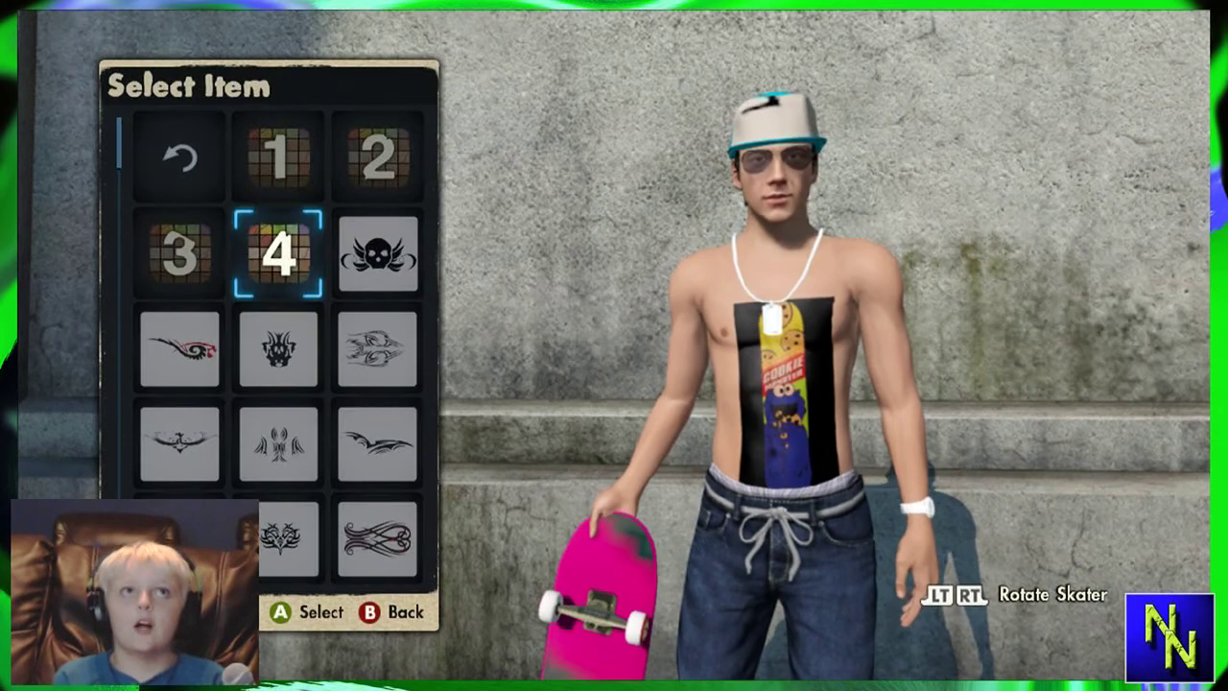
Back out of the tattoo grid to the Body Modification menu
key(Escape)
key(Return)
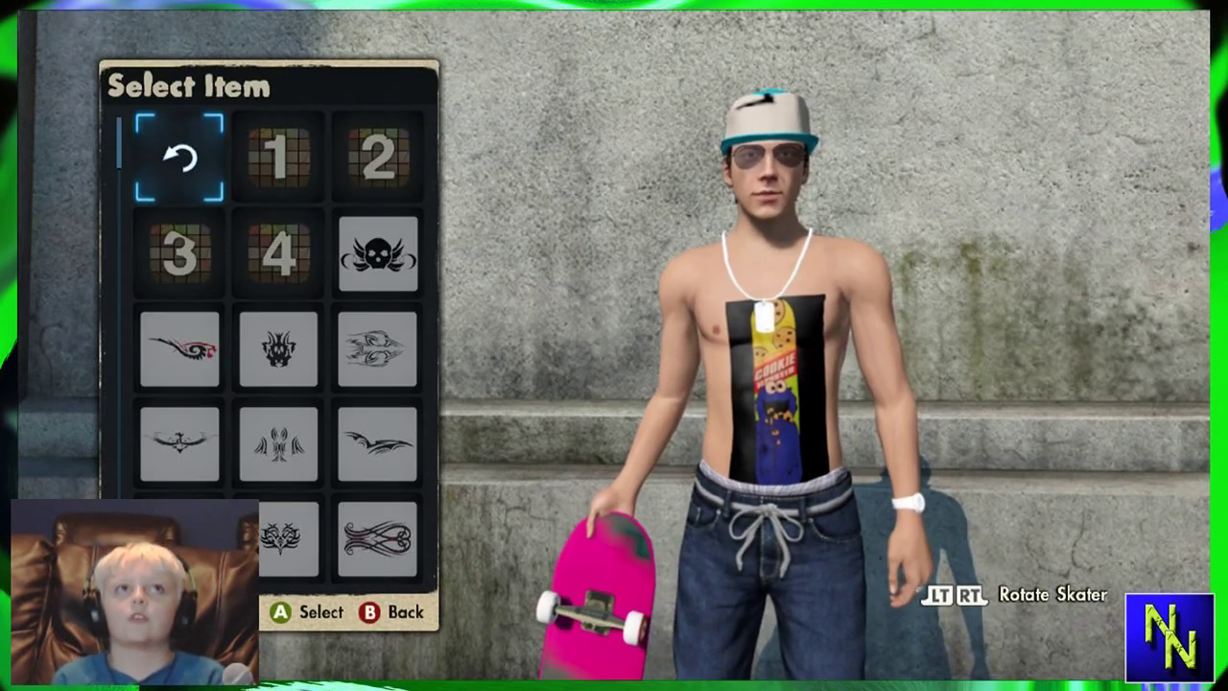
key(Right)
key(Escape)
key(Escape)
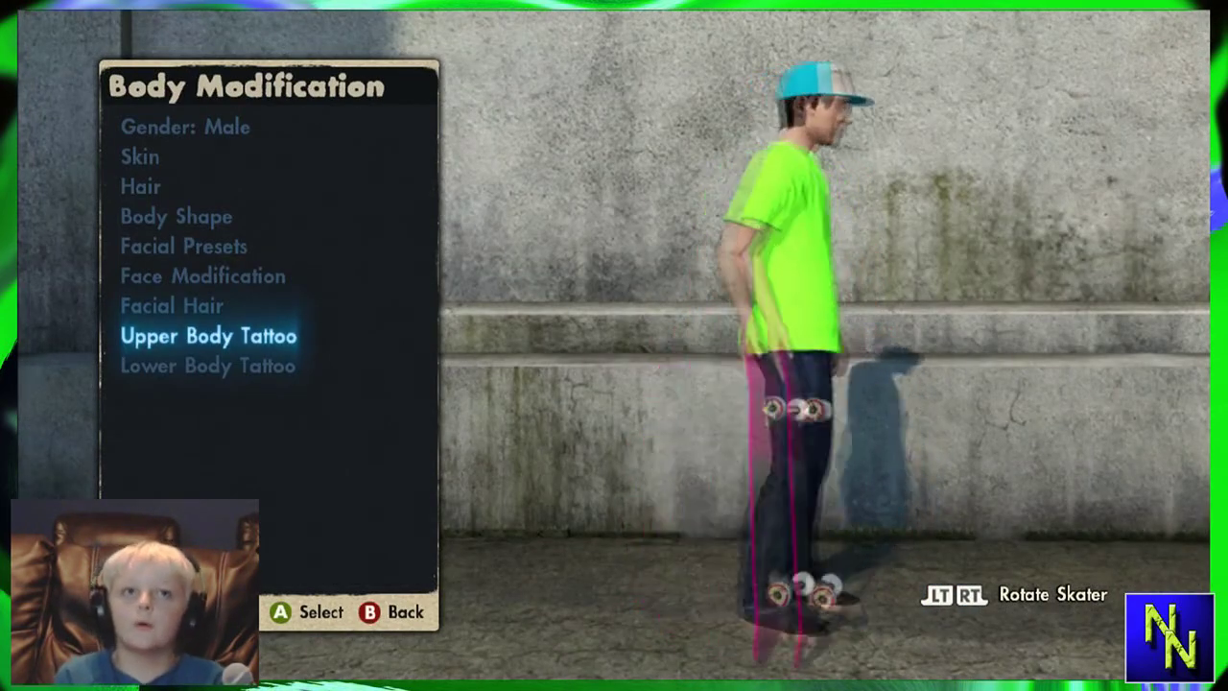